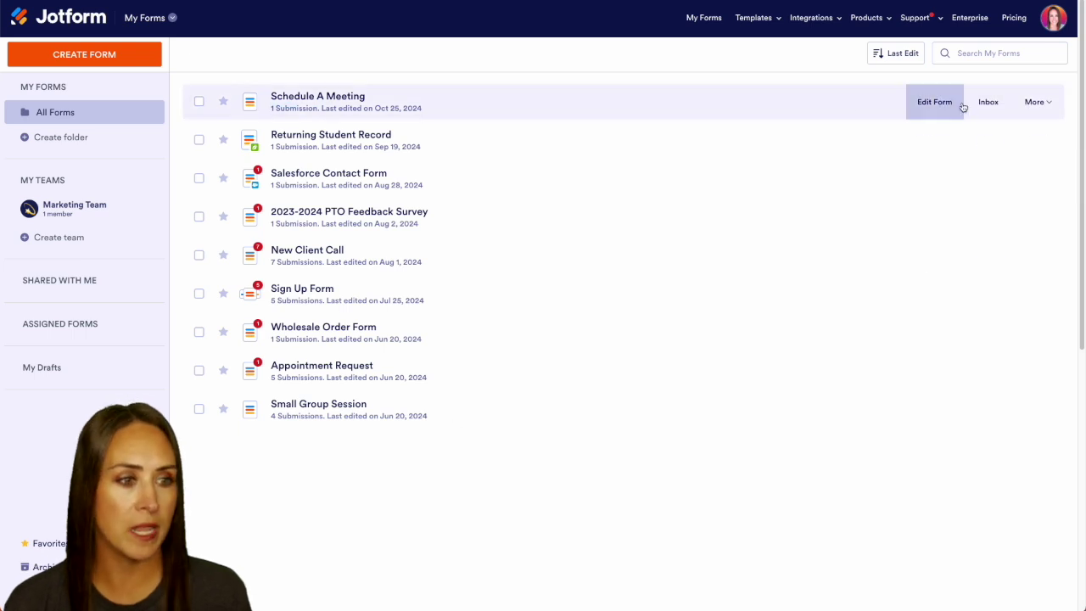
# From the Schedule A Meeting form's settings, go to Workflows to start a workflow for the form.
pyautogui.click(932, 103)
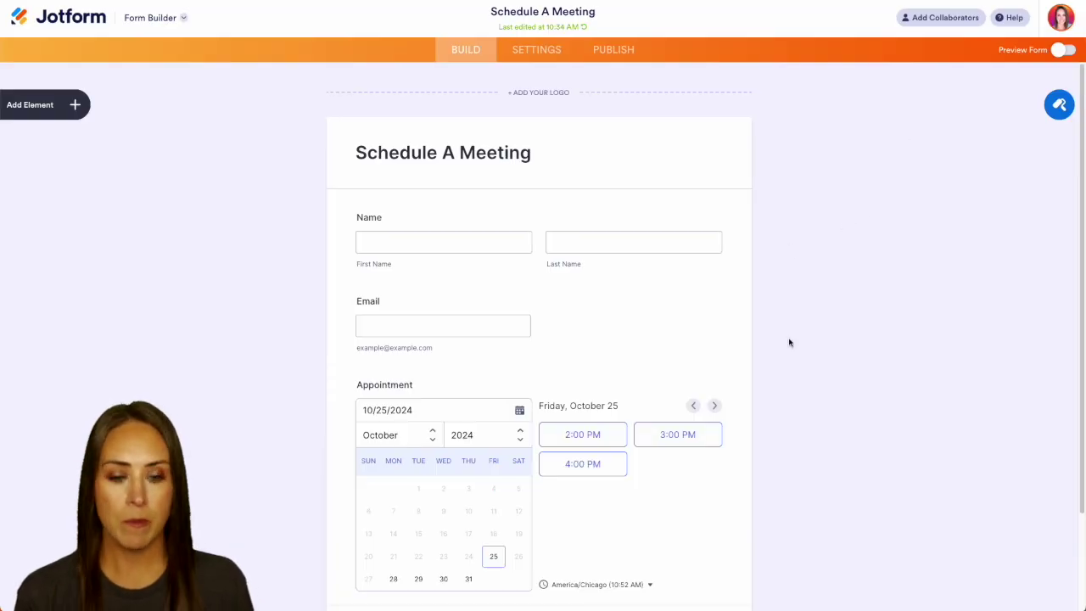
pyautogui.scroll(-3, 776, 425)
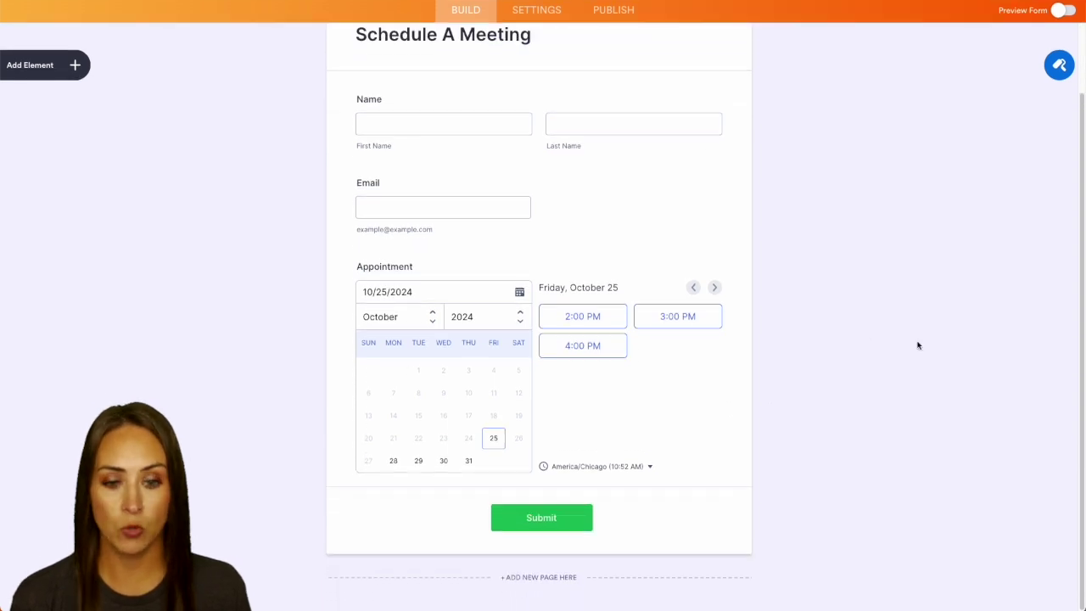
pyautogui.scroll(3, 917, 345)
pyautogui.click(549, 58)
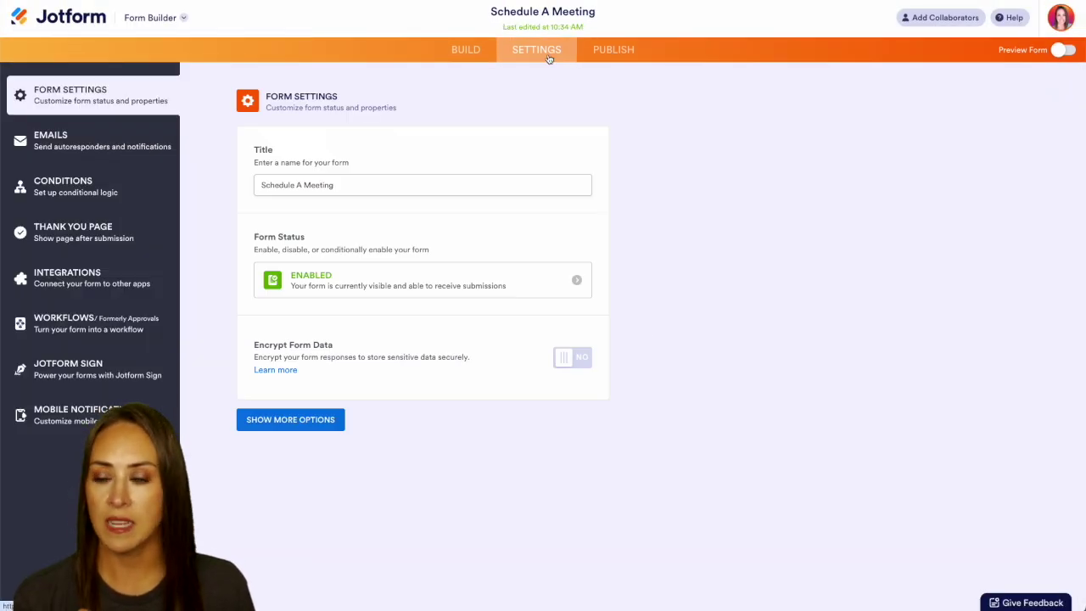
pyautogui.click(68, 333)
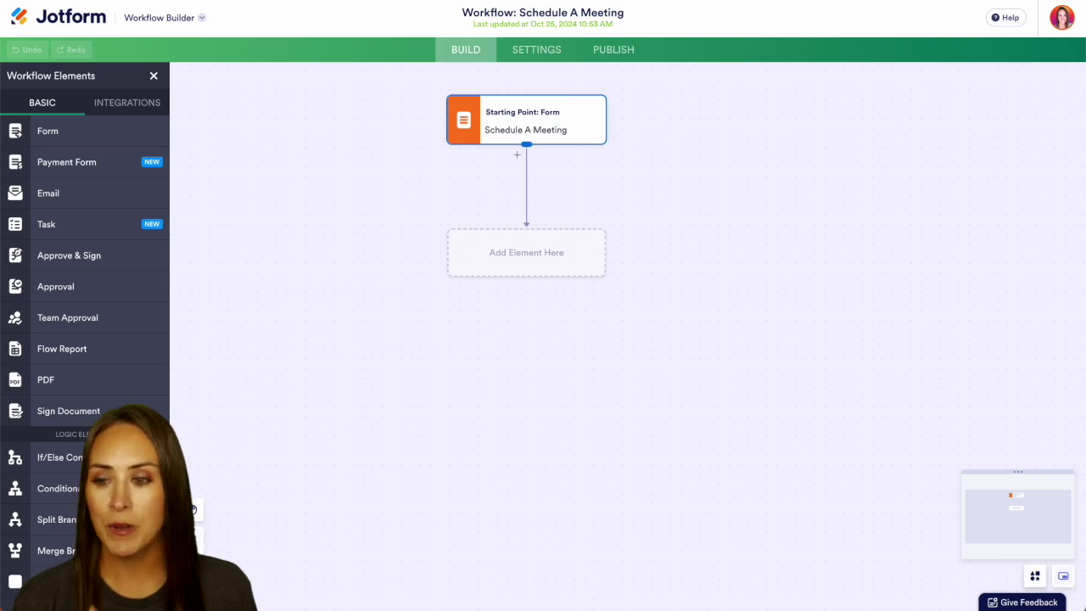
# Add an Approval step after the form with completion rule 'Require response from one person'.
pyautogui.moveTo(46, 291); pyautogui.dragTo(494, 263)
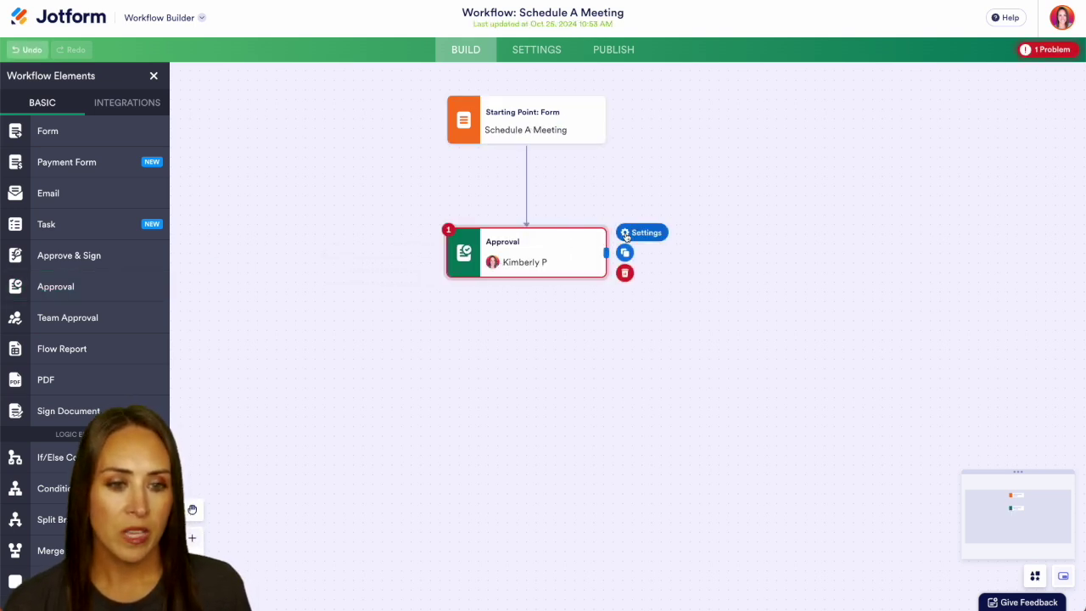
pyautogui.click(624, 231)
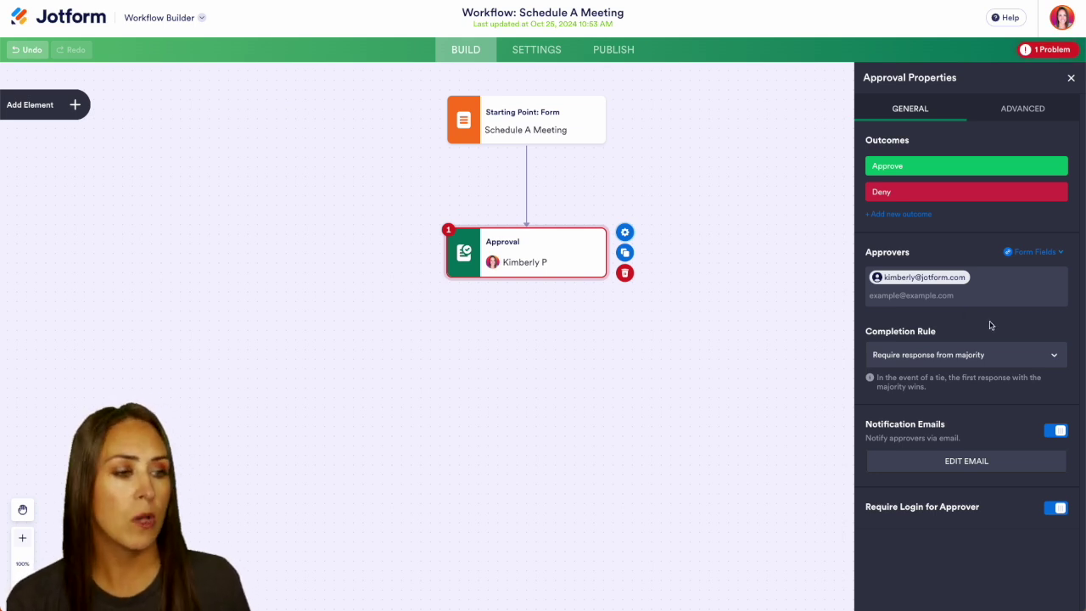
pyautogui.click(1058, 252)
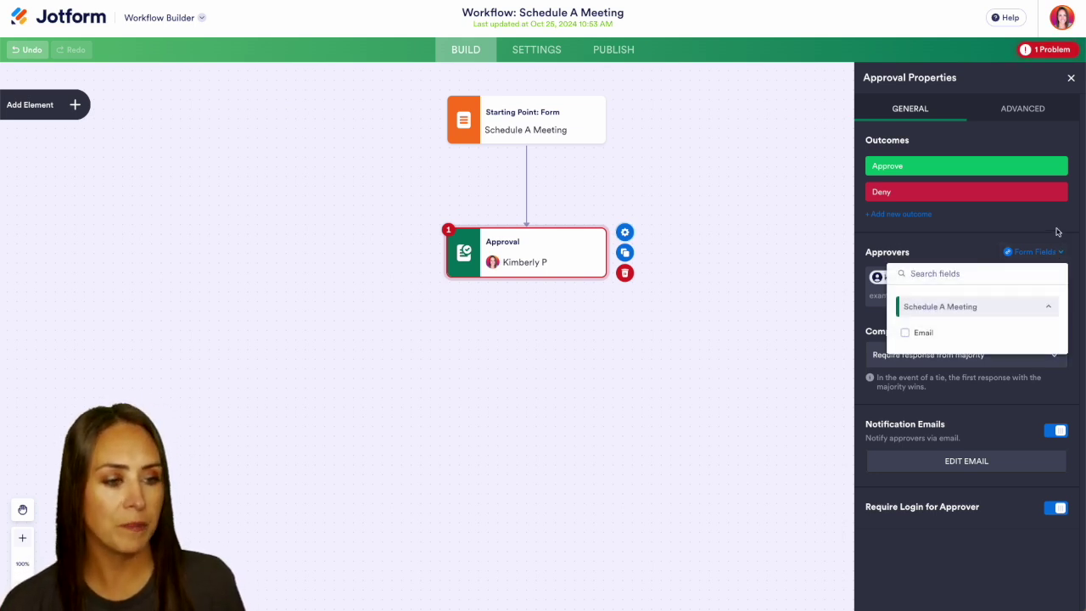
pyautogui.click(1058, 248)
pyautogui.click(1031, 363)
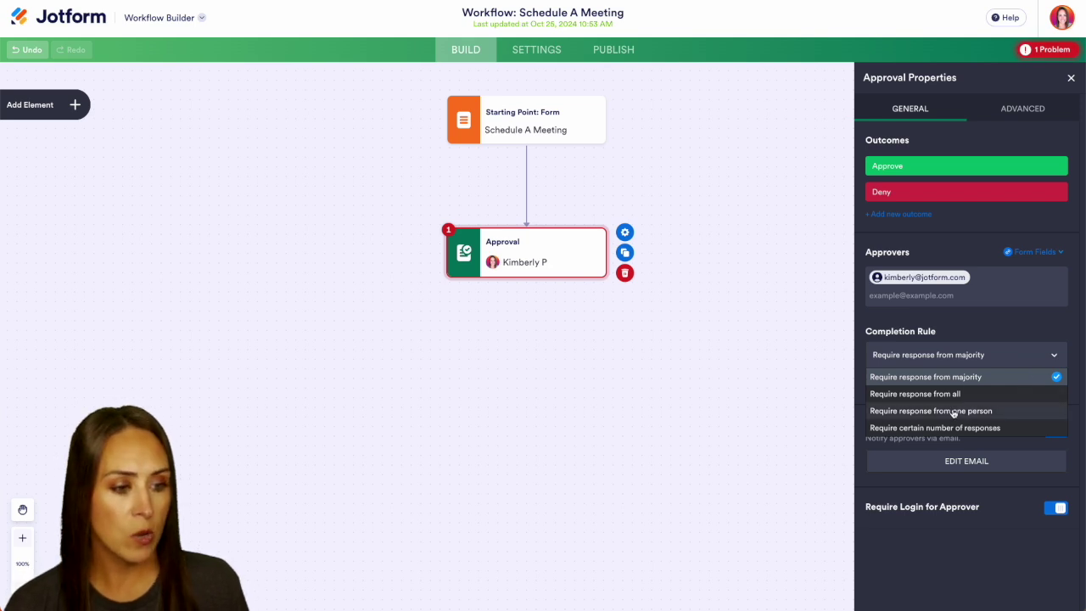
pyautogui.click(931, 412)
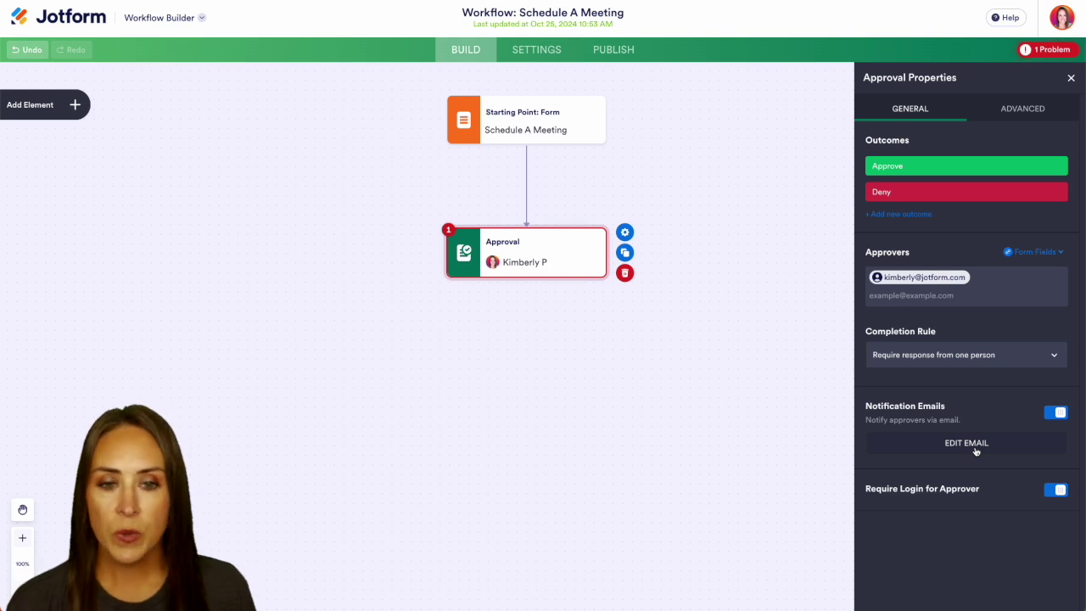
# Add two Email steps below the Approval step and connect both from it.
pyautogui.click(62, 117)
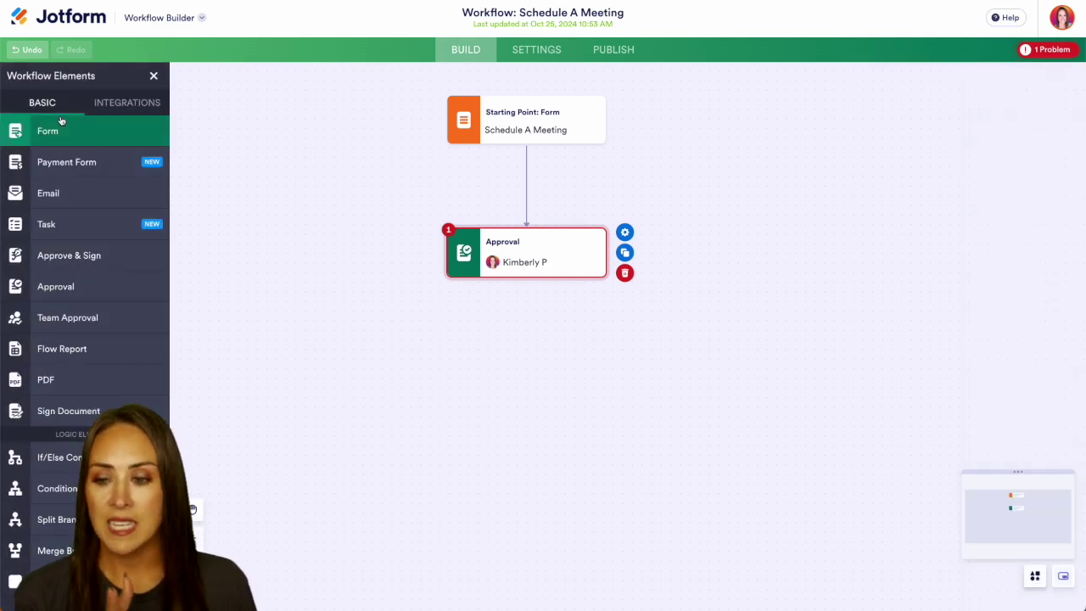
pyautogui.moveTo(62, 193); pyautogui.dragTo(365, 352)
pyautogui.moveTo(63, 194); pyautogui.dragTo(643, 360)
pyautogui.moveTo(528, 280); pyautogui.dragTo(714, 359)
pyautogui.moveTo(527, 279); pyautogui.dragTo(415, 337)
# Route the Approve outcome to the left email and Deny to the right email.
pyautogui.click(464, 314)
pyautogui.click(454, 354)
pyautogui.click(620, 320)
pyautogui.click(613, 387)
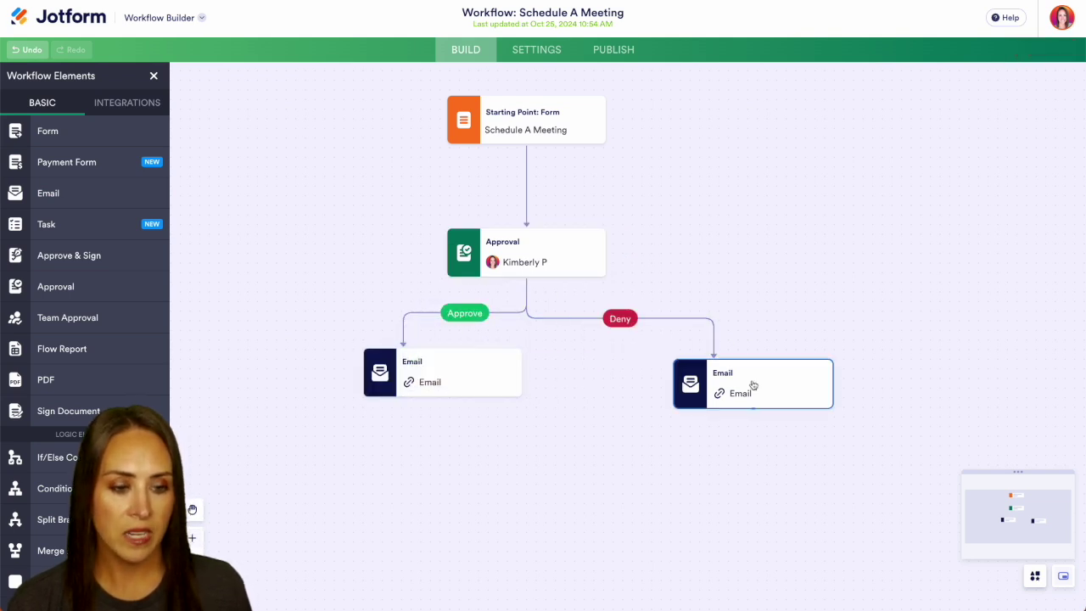
# Rename the right email 'Denial Email' and the left one 'Approval Email'.
pyautogui.click(711, 372)
pyautogui.write('Denial')
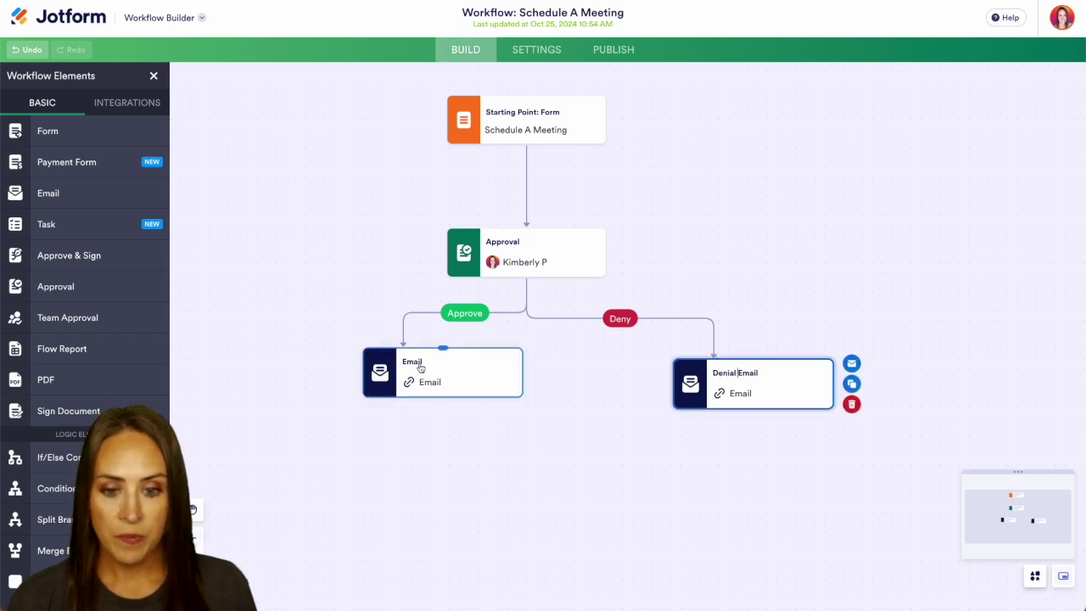
pyautogui.click(416, 362)
pyautogui.write('Approval')
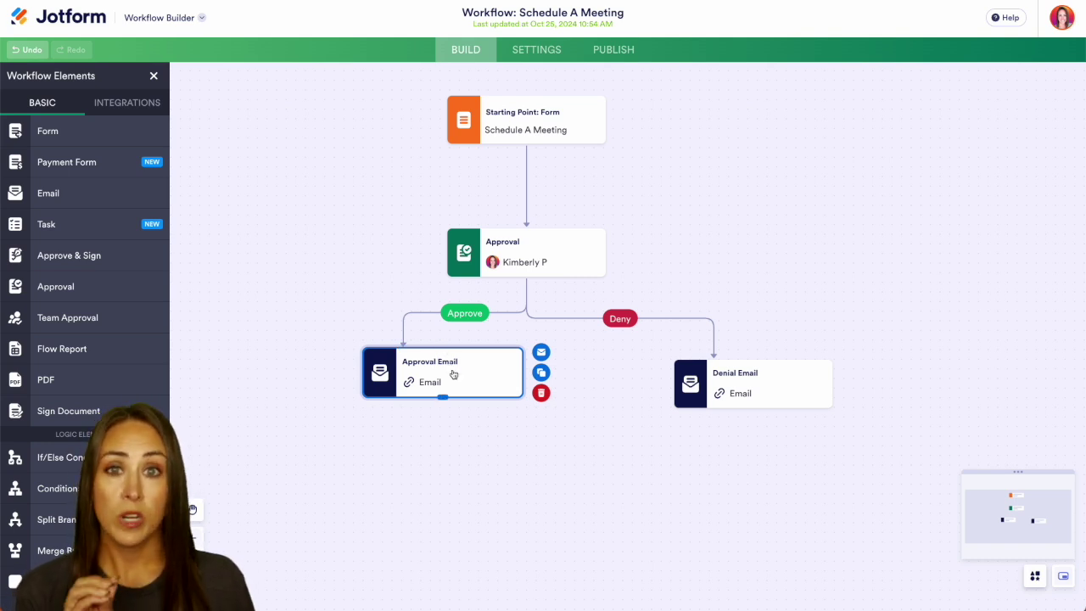
# Delete the default template from the Approval Email's body.
pyautogui.click(543, 351)
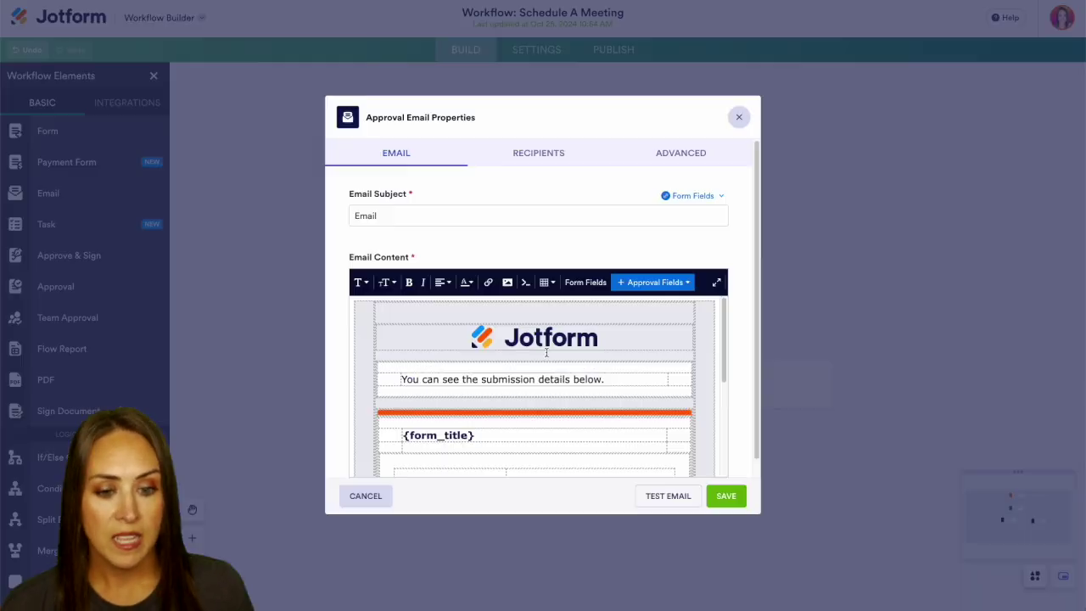
pyautogui.click(711, 431)
pyautogui.scroll(-5, 711, 431)
pyautogui.click(601, 403)
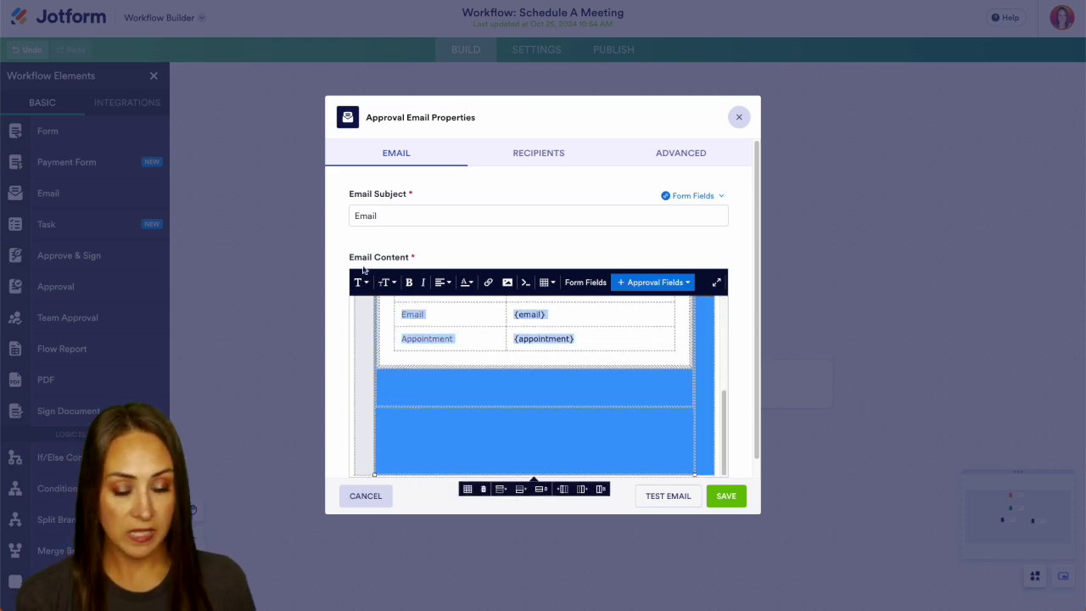
pyautogui.click(394, 347)
pyautogui.press('BackSpace')
pyautogui.press('BackSpace')
pyautogui.press('BackSpace')
pyautogui.press('BackSpace')
pyautogui.press('BackSpace')
pyautogui.press('BackSpace')
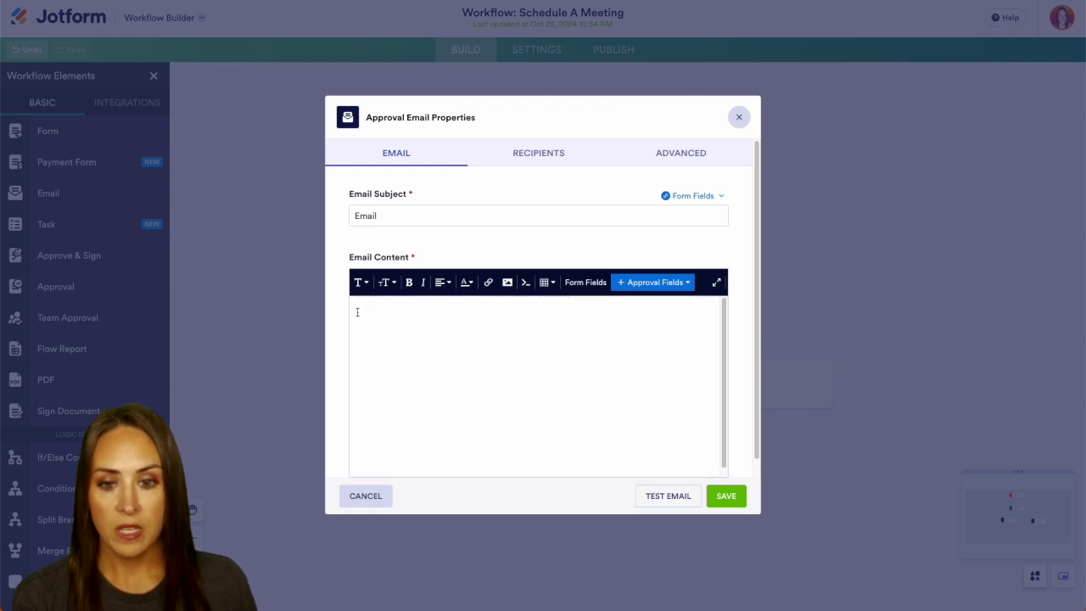
# Set subject 'Your request has been approved' with a congratulations message body, check recipients, and save.
pyautogui.click(362, 215)
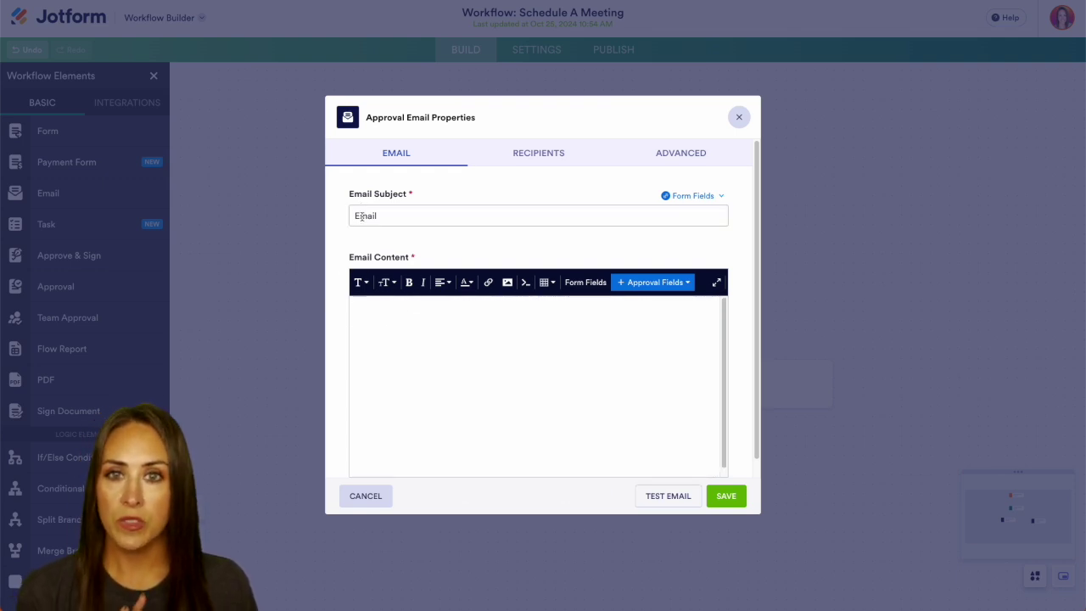
pyautogui.doubleClick(362, 215)
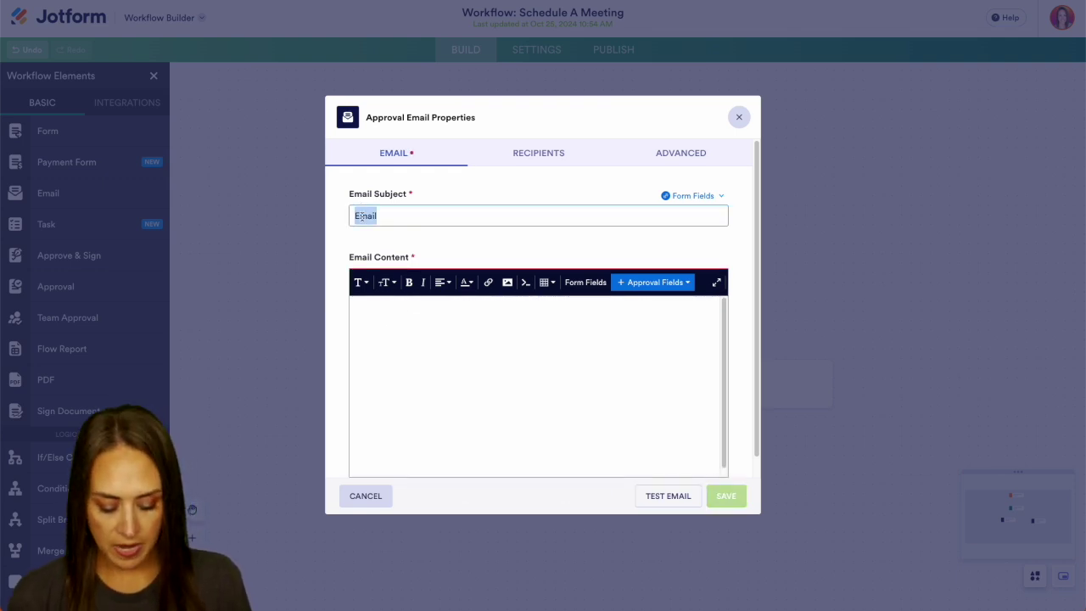
pyautogui.write('Your request has been approved')
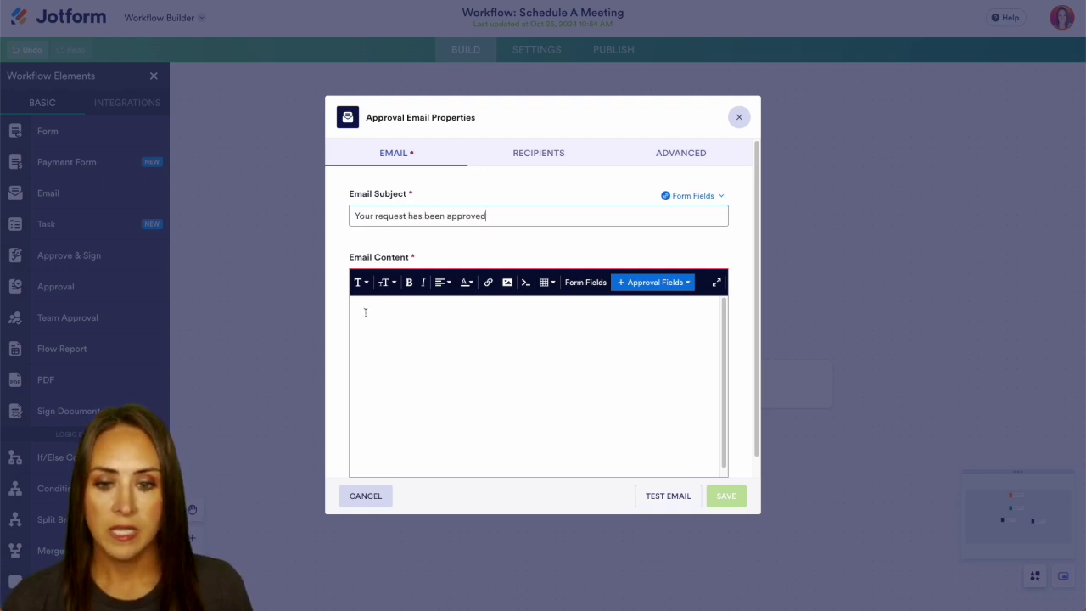
pyautogui.click(418, 331)
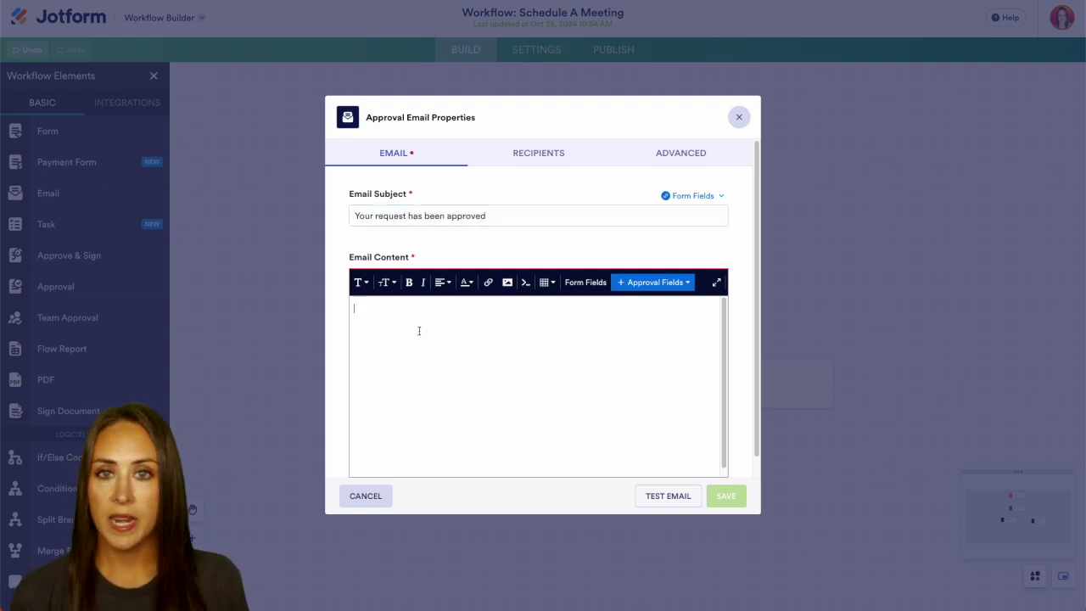
pyautogui.write("Congratulations, you've been approved")
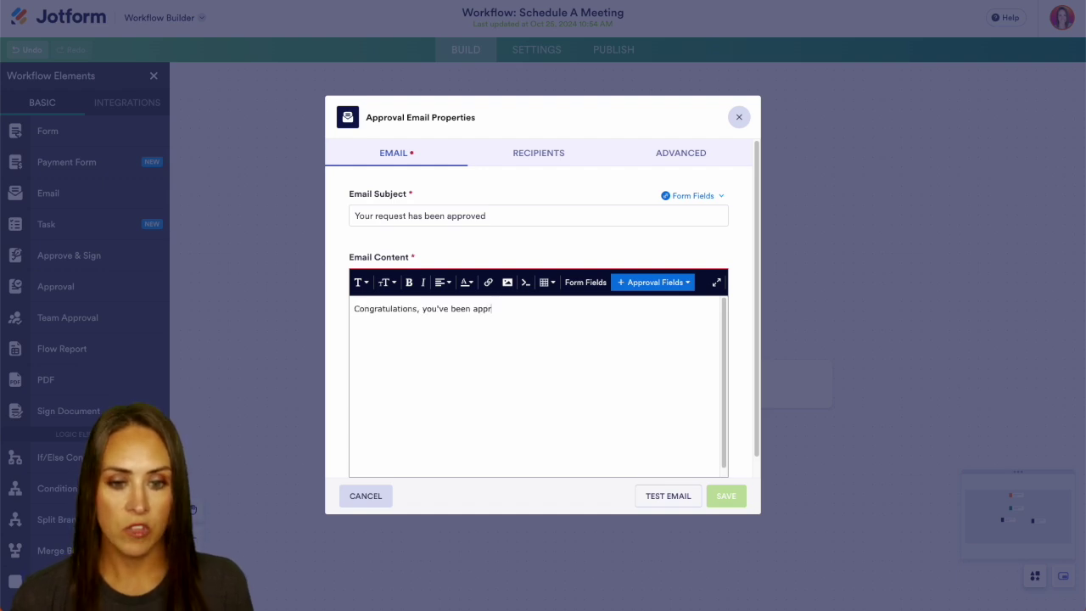
pyautogui.click(538, 153)
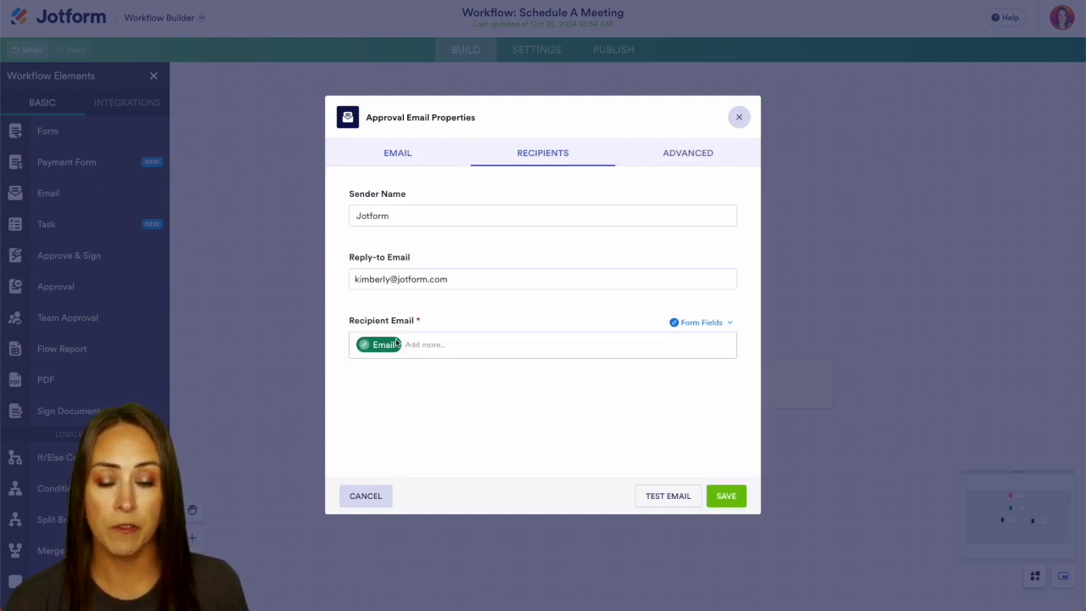
pyautogui.click(726, 497)
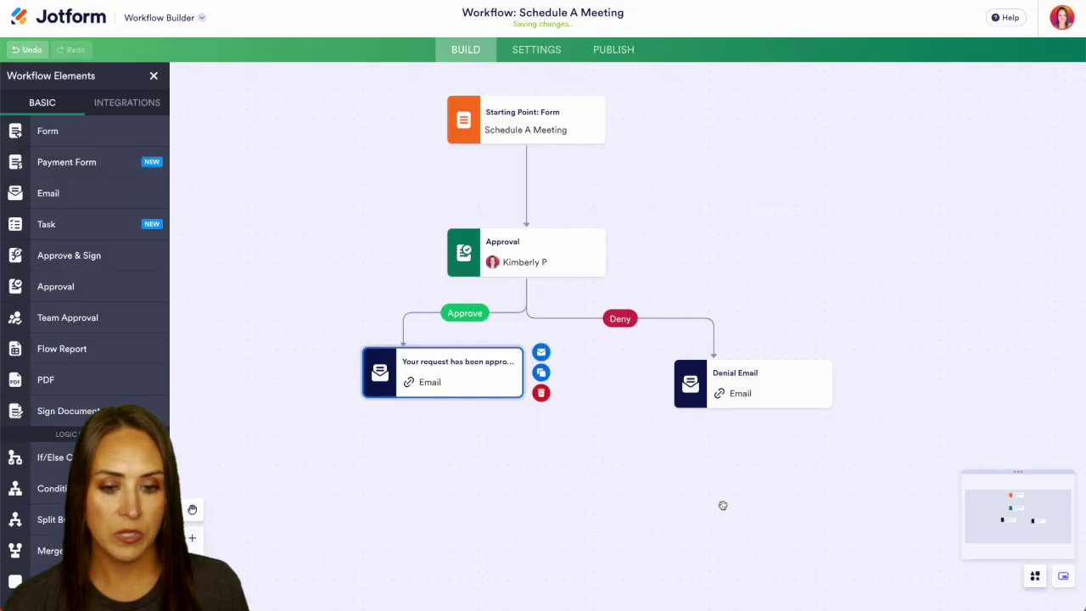
# Leave the Denial Email unchanged and connect it to a new END step.
pyautogui.click(771, 379)
pyautogui.click(771, 378)
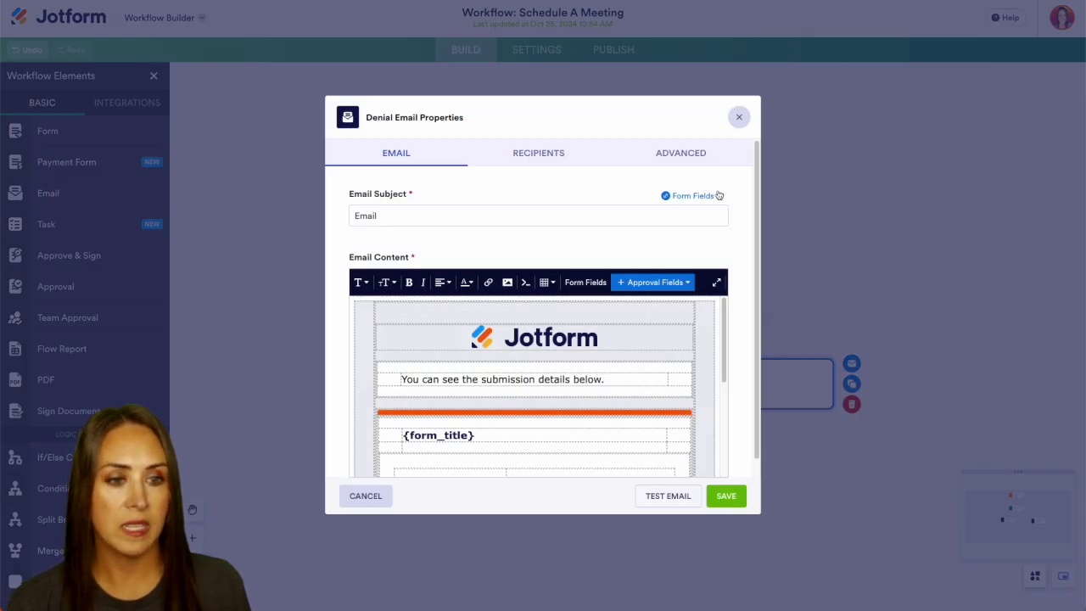
pyautogui.click(739, 117)
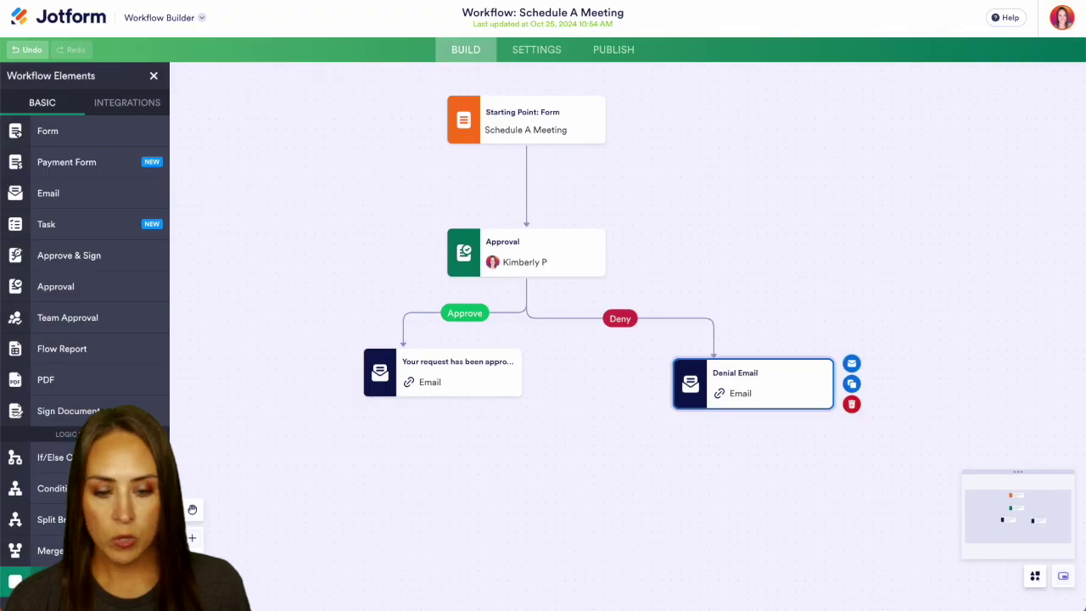
pyautogui.moveTo(16, 581); pyautogui.dragTo(527, 556)
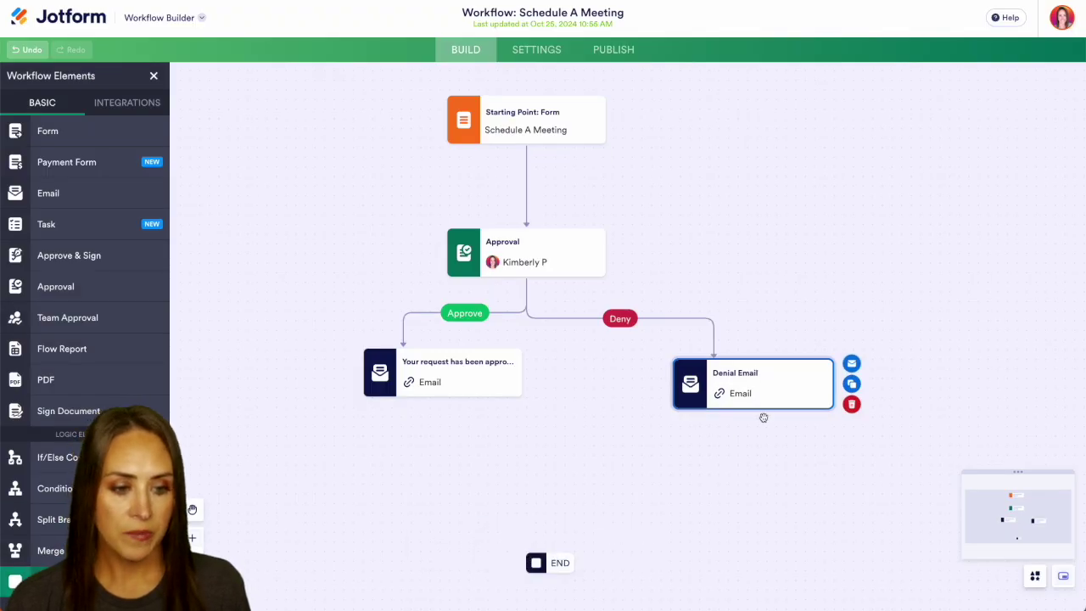
pyautogui.moveTo(753, 411); pyautogui.dragTo(566, 543)
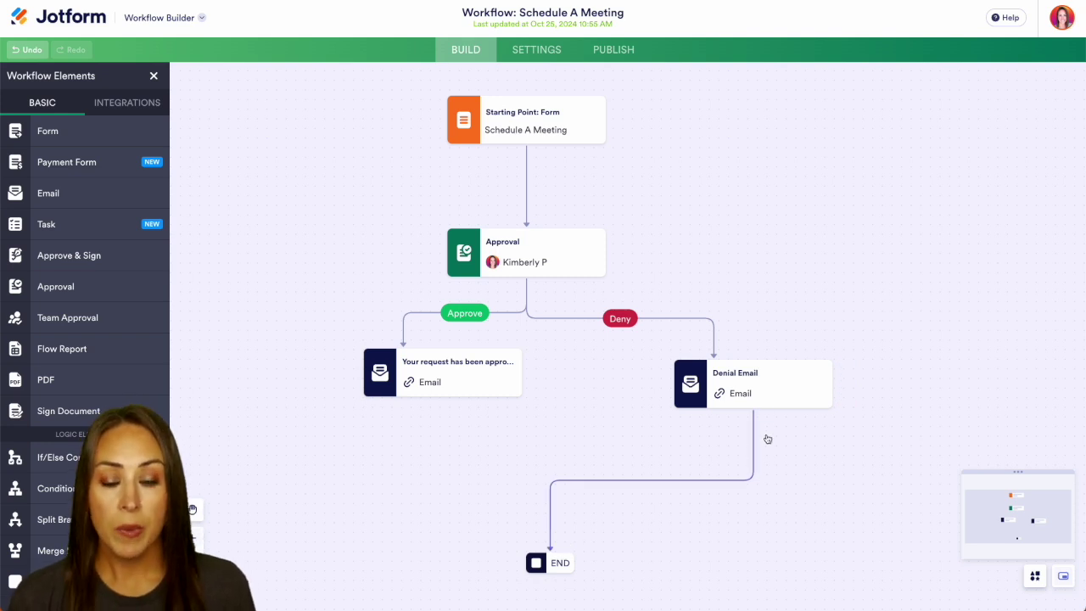
pyautogui.click(120, 103)
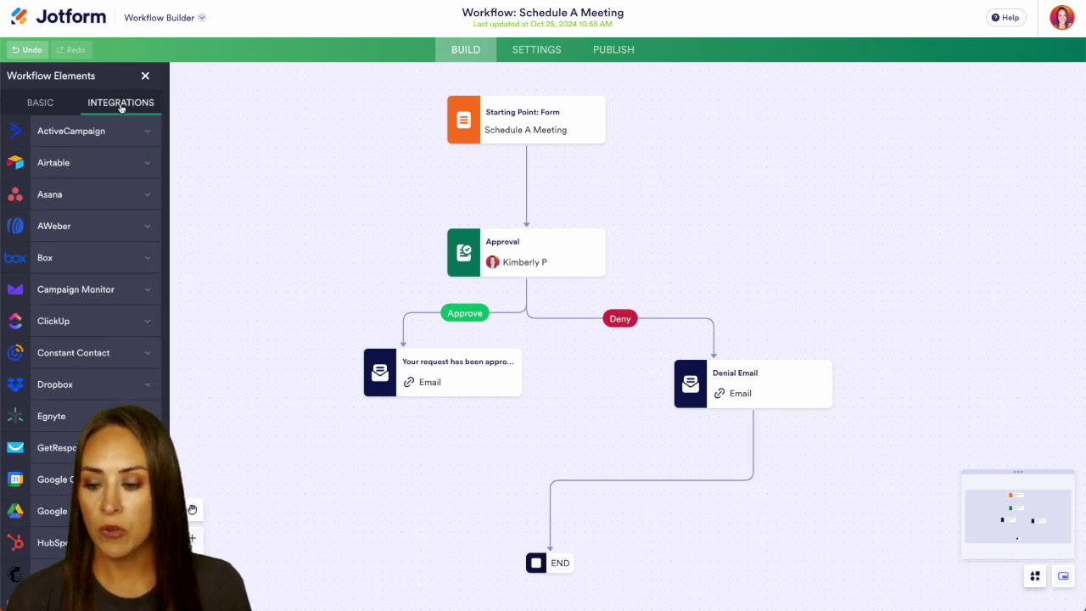
# Add a Slack 'Send chat message' step after the Approval Email, moving END further down.
pyautogui.scroll(-3, 84, 373)
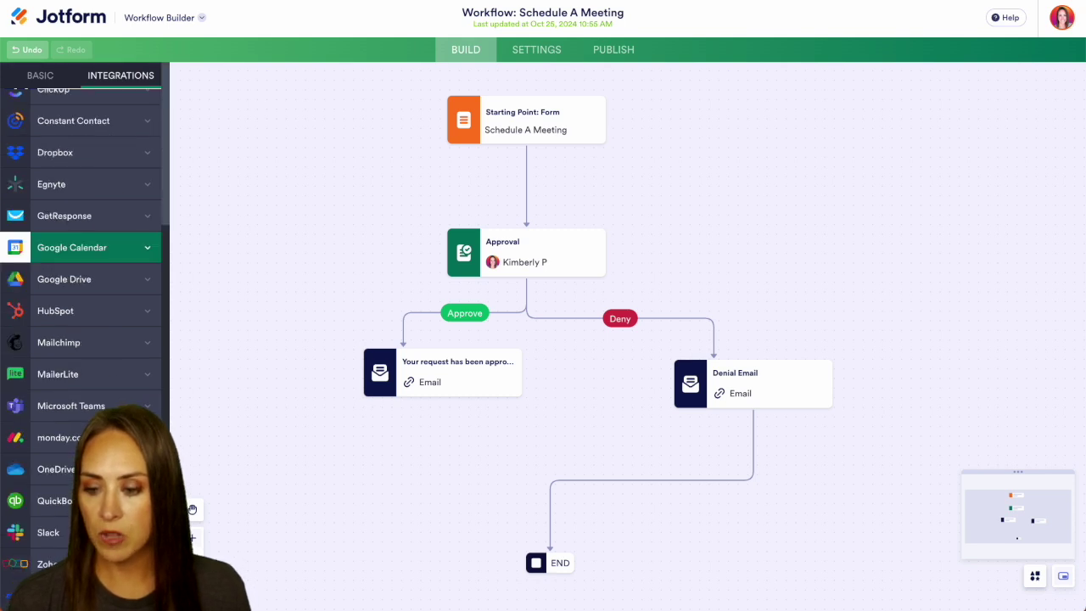
pyautogui.click(65, 533)
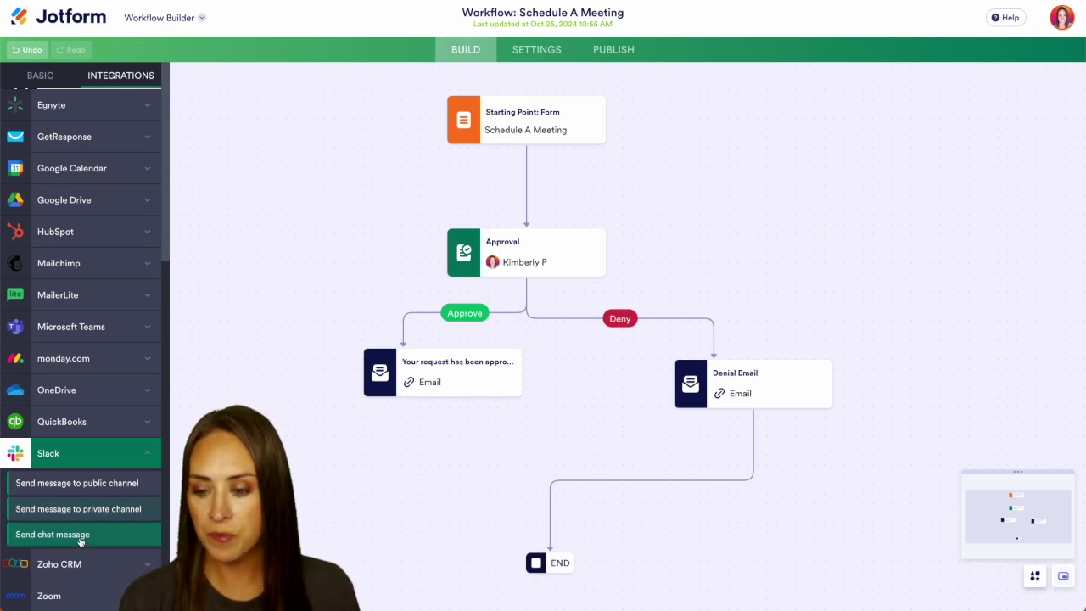
pyautogui.click(81, 534)
pyautogui.moveTo(574, 441); pyautogui.dragTo(747, 577)
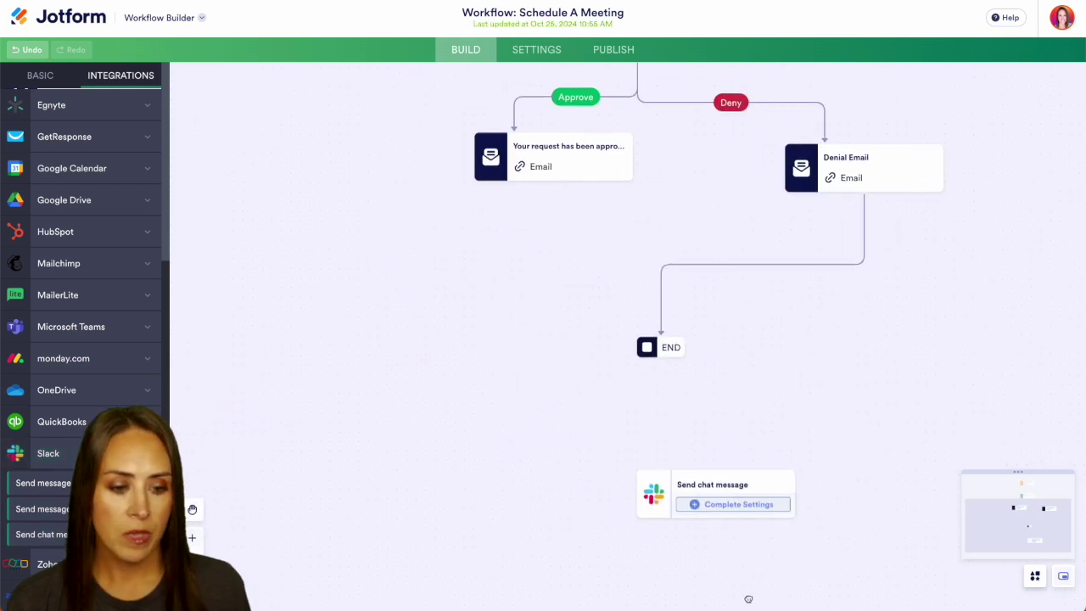
pyautogui.moveTo(713, 481); pyautogui.dragTo(547, 219)
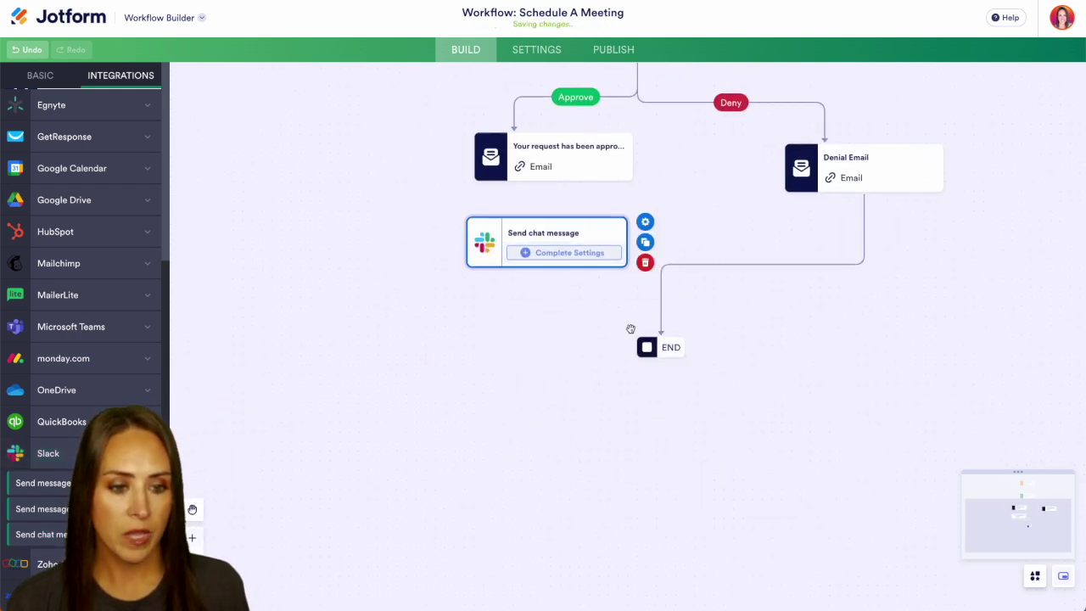
pyautogui.click(666, 347)
pyautogui.moveTo(666, 347); pyautogui.dragTo(669, 522)
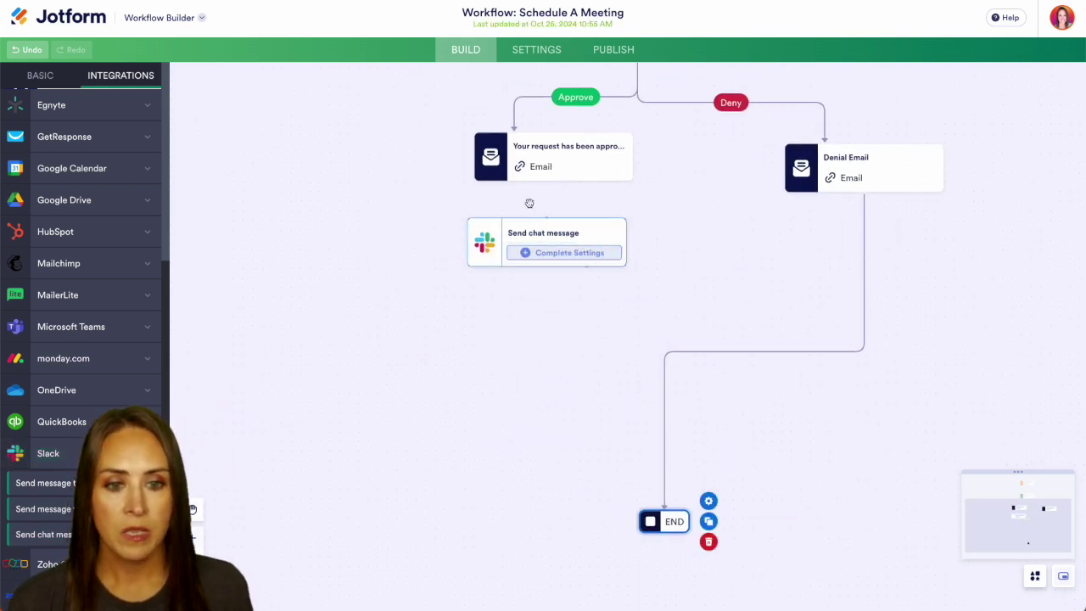
pyautogui.moveTo(547, 185)
pyautogui.mouseDown()
pyautogui.moveTo(547, 237)
pyautogui.moveTo(611, 461)
pyautogui.moveTo(650, 451)
pyautogui.moveTo(658, 517)
pyautogui.mouseUp()
# Use the connected Slack account and send the message privately to your own Slack user.
pyautogui.click(583, 253)
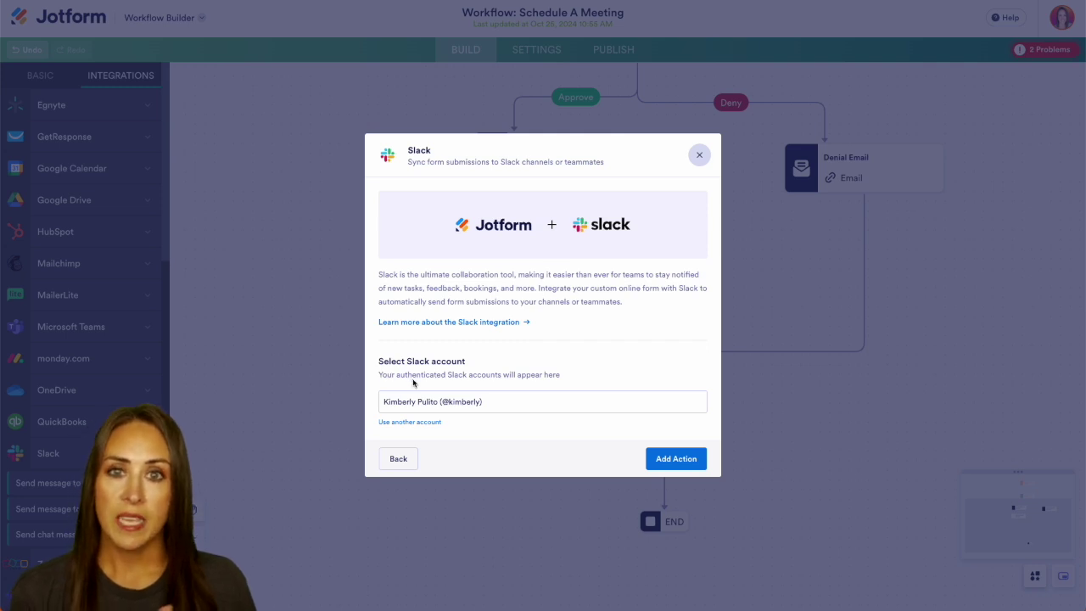
pyautogui.click(676, 459)
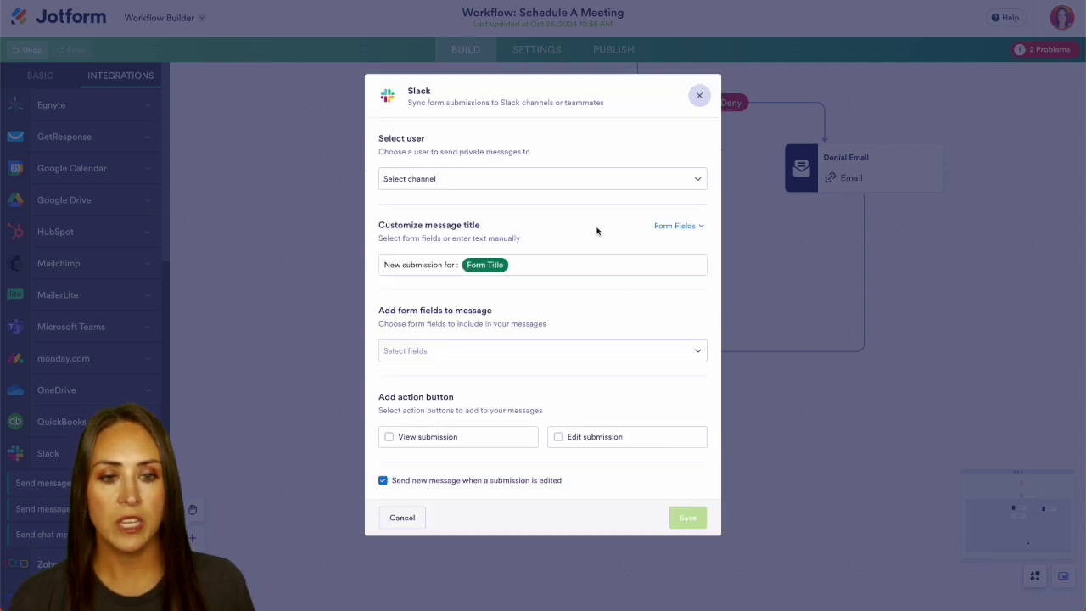
pyautogui.click(593, 180)
pyautogui.write('@ki')
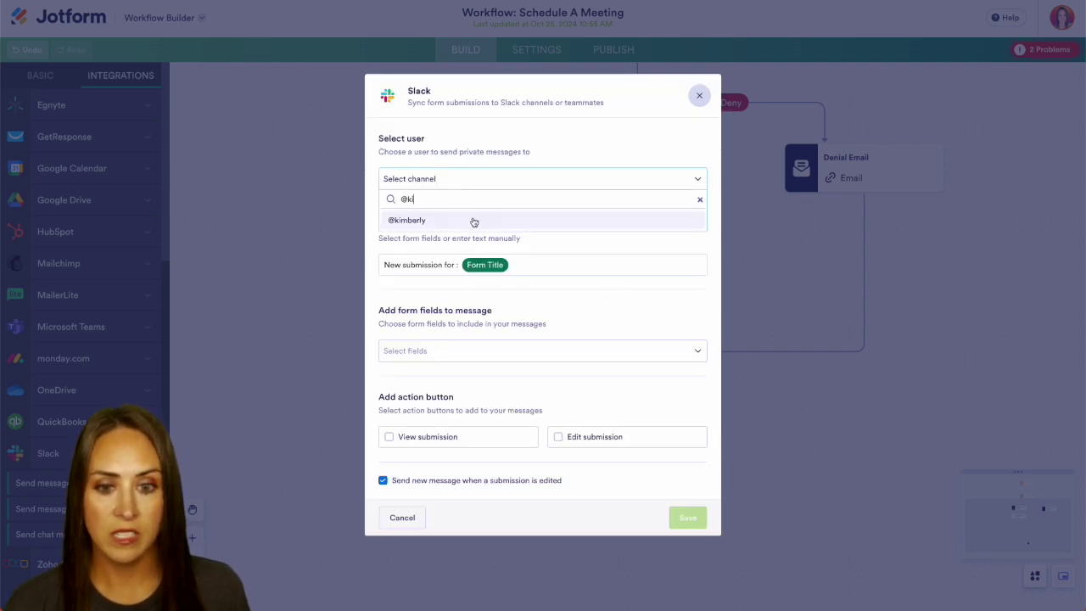
pyautogui.click(470, 220)
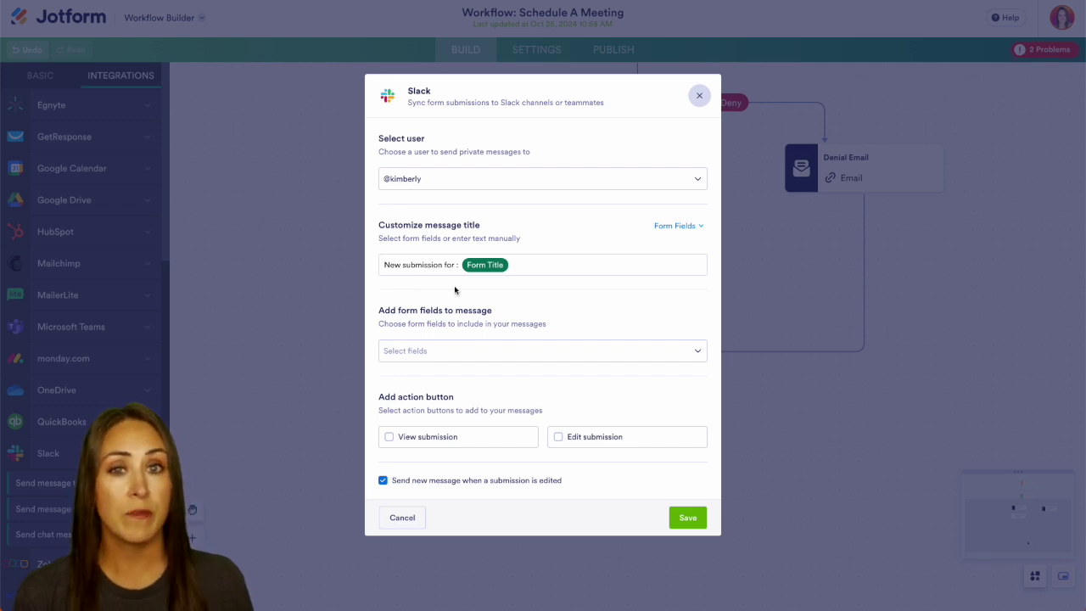
# Replace the Slack message title with Name - Form Title - Appointment from the form fields.
pyautogui.click(529, 266)
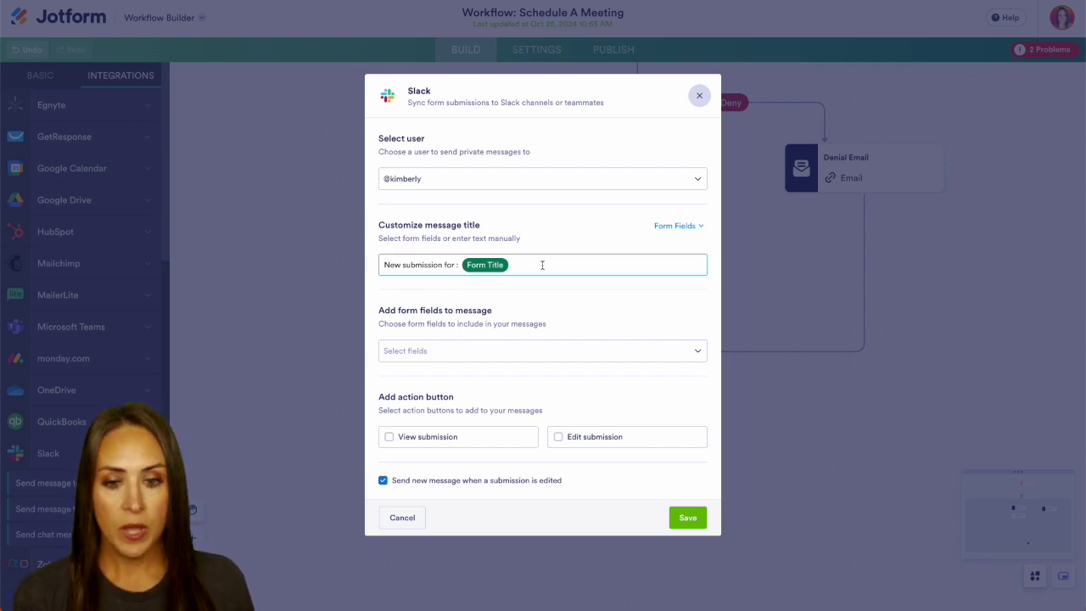
pyautogui.press('BackSpace')
pyautogui.press('BackSpace')
pyautogui.press('BackSpace')
pyautogui.press('BackSpace')
pyautogui.press('BackSpace')
pyautogui.press('BackSpace')
pyautogui.press('BackSpace')
pyautogui.press('BackSpace')
pyautogui.press('BackSpace')
pyautogui.press('BackSpace')
pyautogui.press('BackSpace')
pyautogui.press('BackSpace')
pyautogui.press('BackSpace')
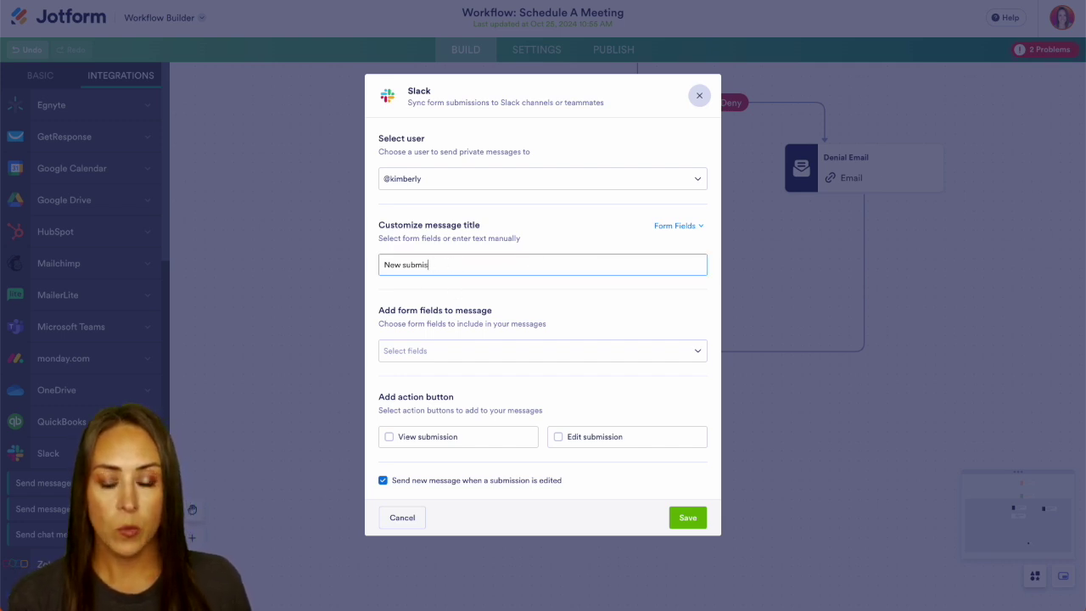
pyautogui.press('BackSpace')
pyautogui.press('BackSpace')
pyautogui.press('BackSpace')
pyautogui.press('BackSpace')
pyautogui.press('BackSpace')
pyautogui.press('BackSpace')
pyautogui.press('BackSpace')
pyautogui.press('BackSpace')
pyautogui.press('BackSpace')
pyautogui.click(684, 225)
pyautogui.click(563, 376)
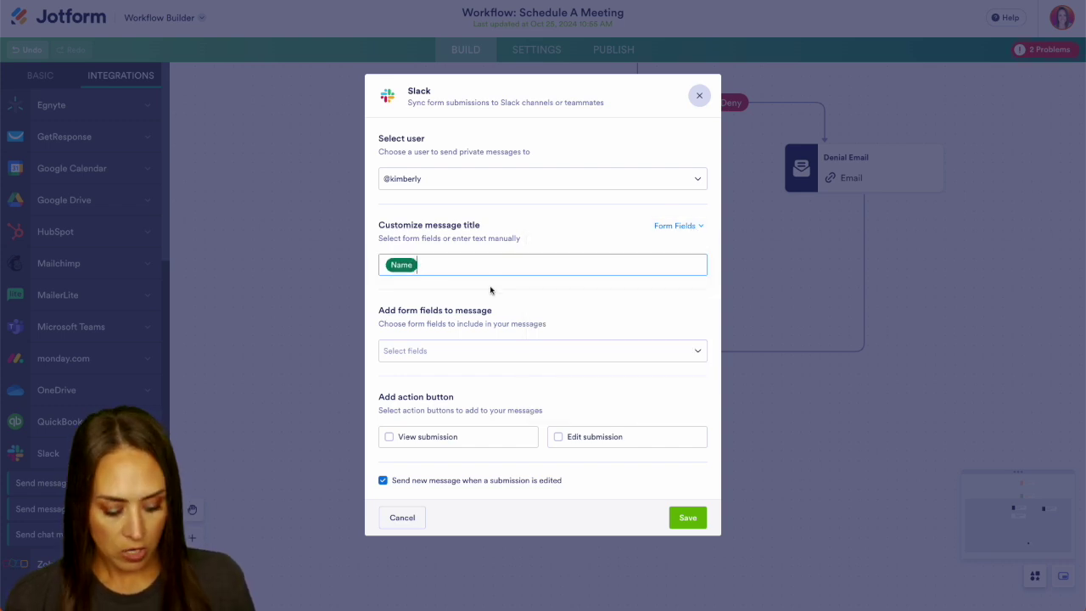
pyautogui.write('-')
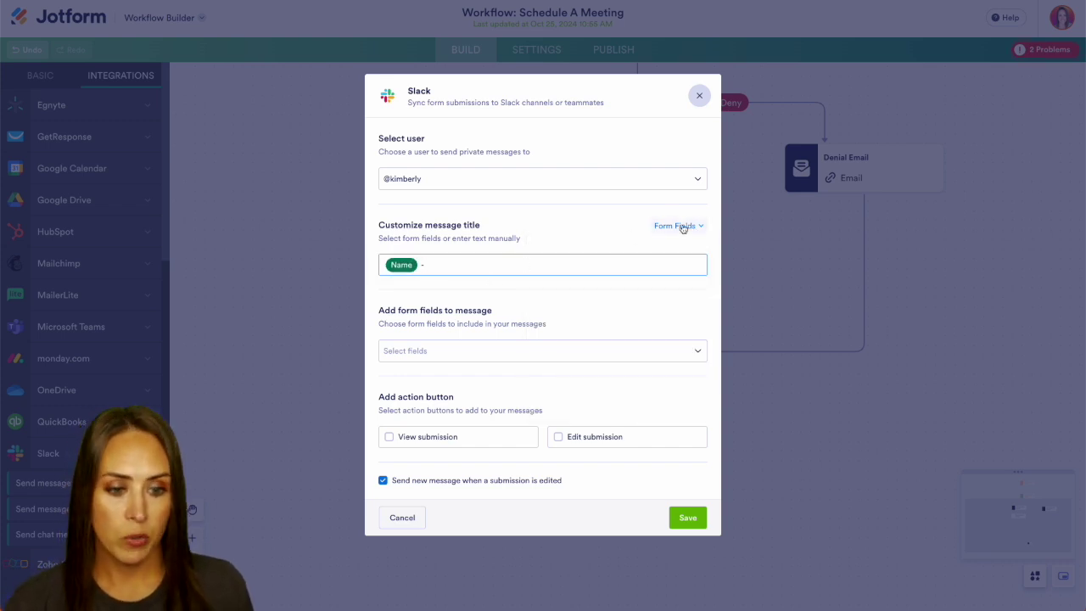
pyautogui.click(684, 225)
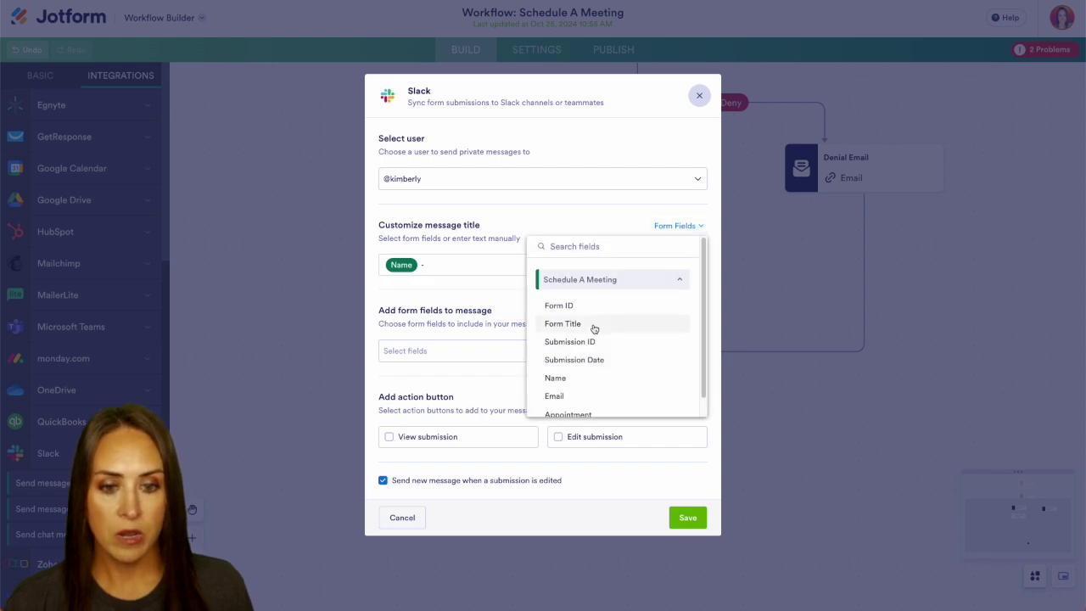
pyautogui.click(562, 323)
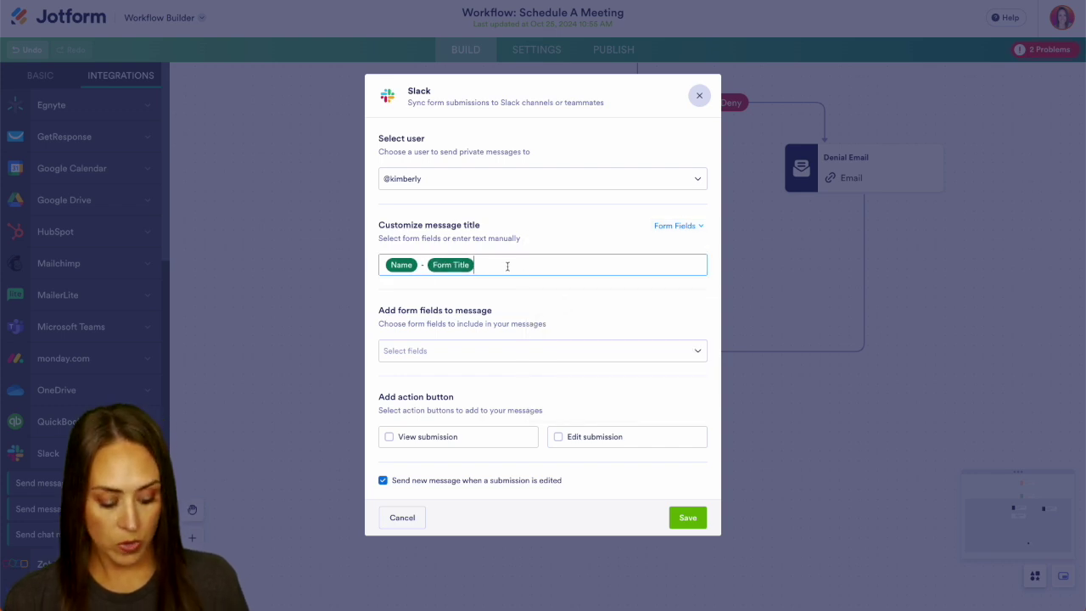
pyautogui.click(681, 227)
pyautogui.click(588, 397)
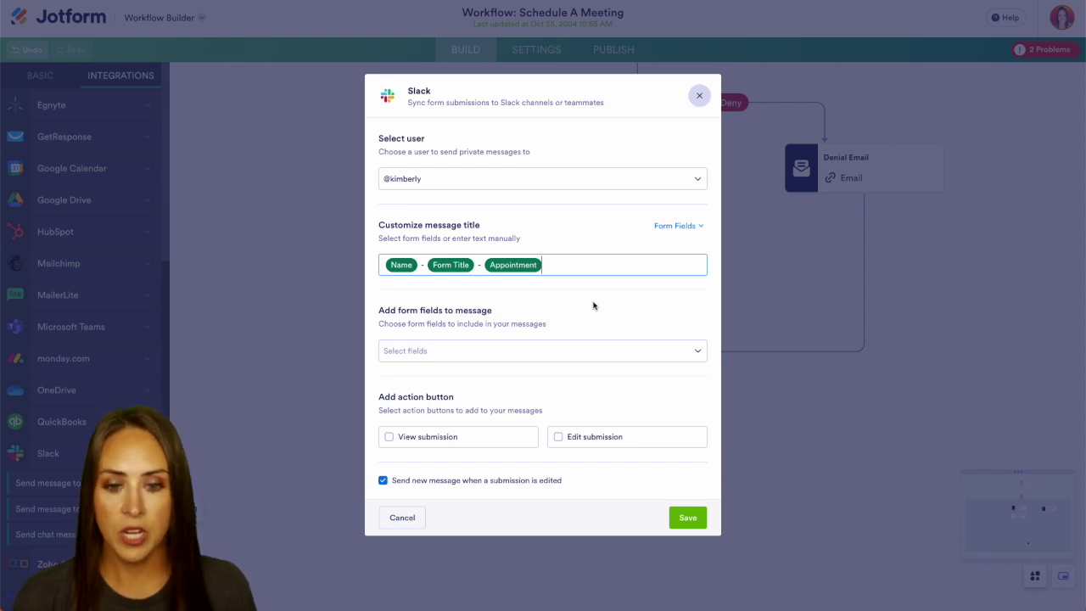
# Include the Email field and a View submission button in the Slack message.
pyautogui.click(486, 357)
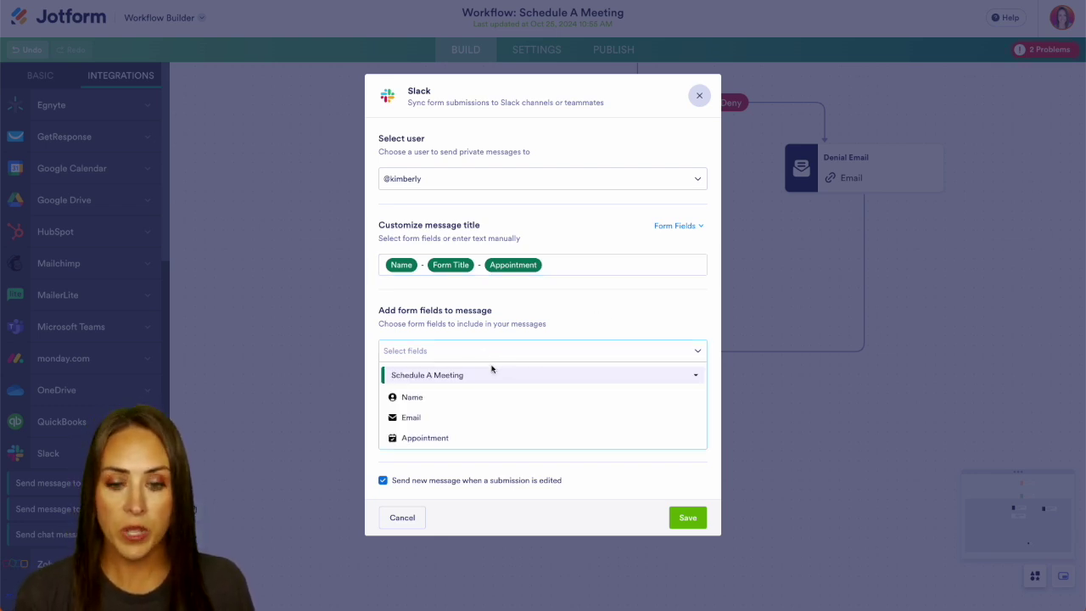
pyautogui.click(471, 417)
pyautogui.click(598, 307)
pyautogui.click(389, 437)
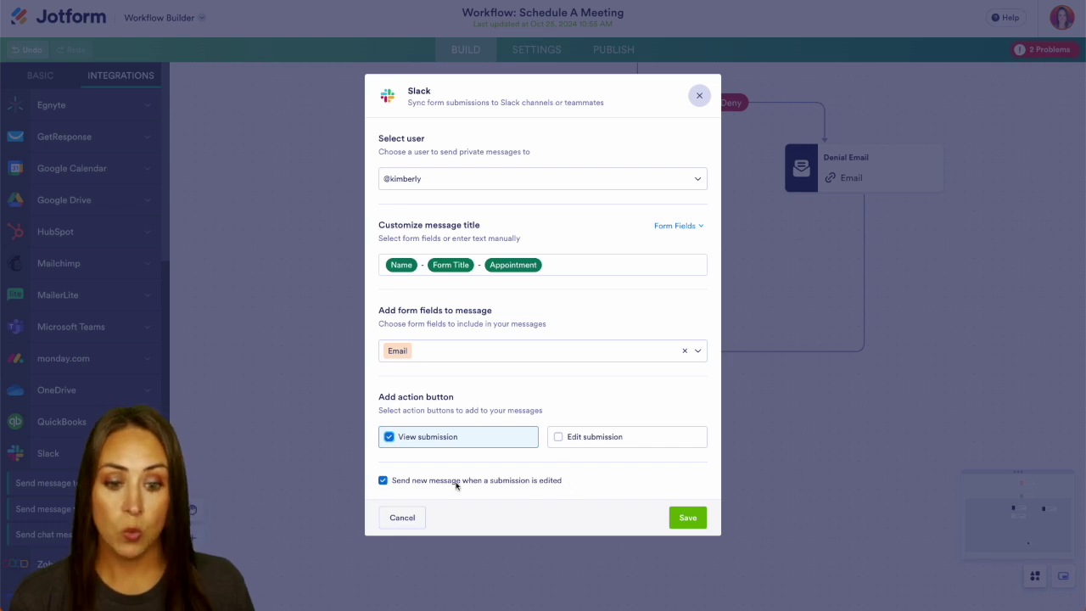
# Save the Slack step and open the published form in a new tab.
pyautogui.click(686, 518)
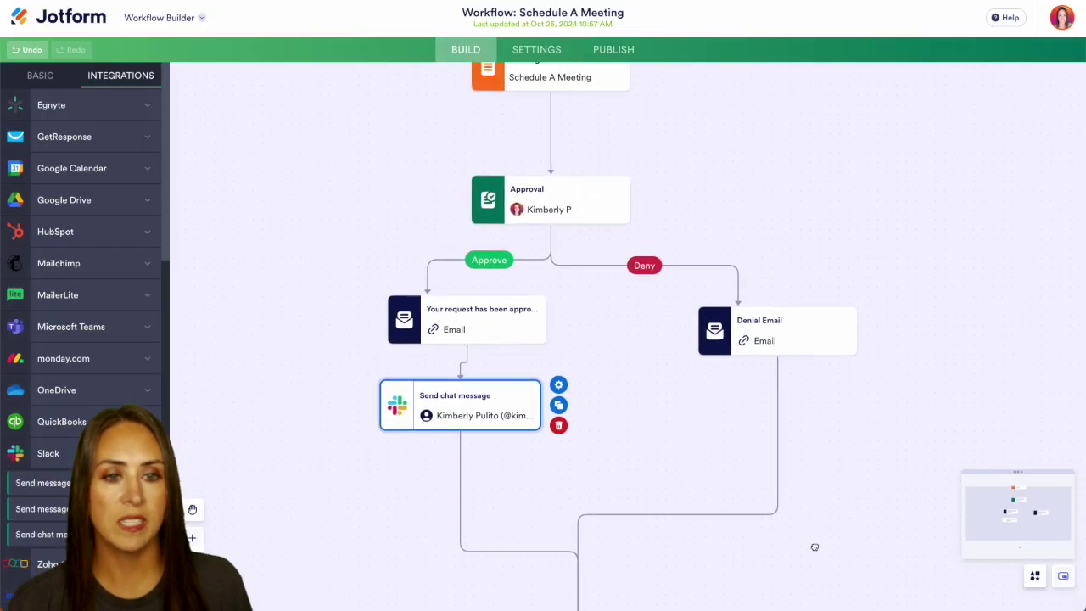
pyautogui.click(616, 49)
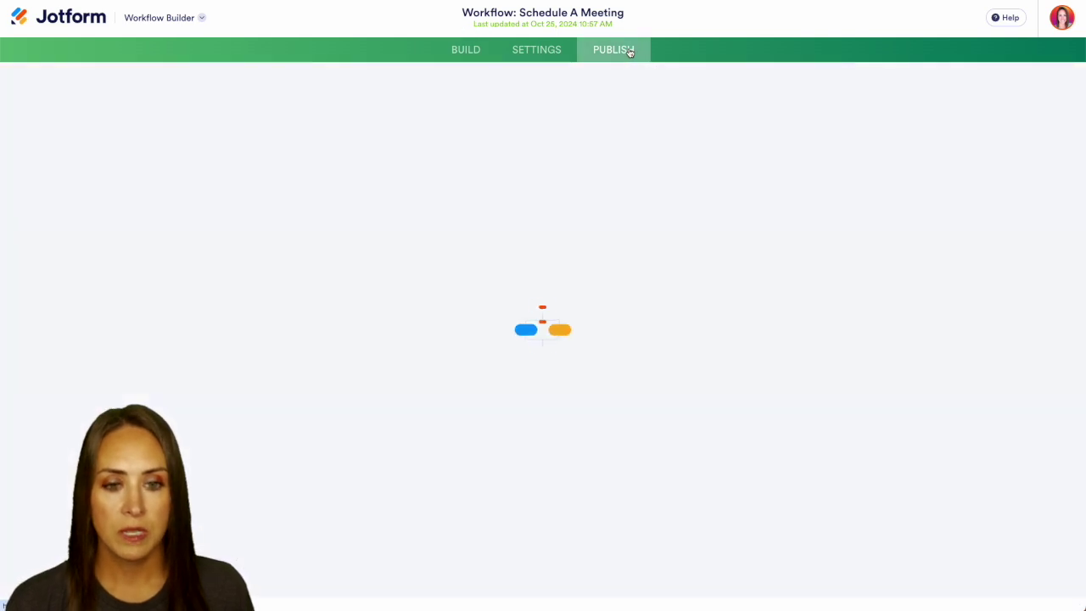
pyautogui.click(533, 207)
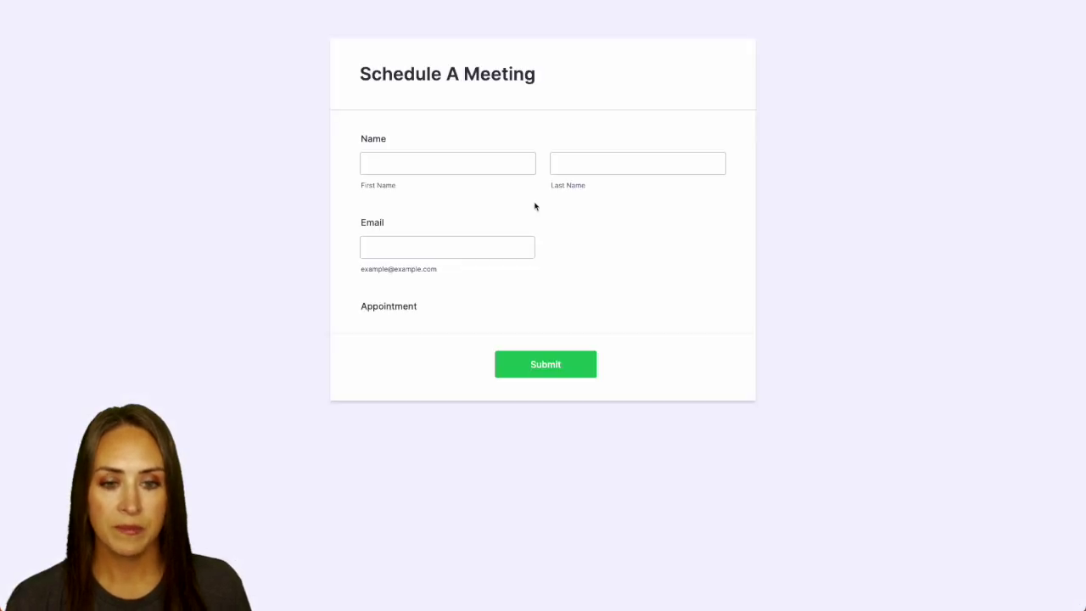
# Submit a test booking with sample details for October 29 at 2:00 PM.
pyautogui.click(436, 163)
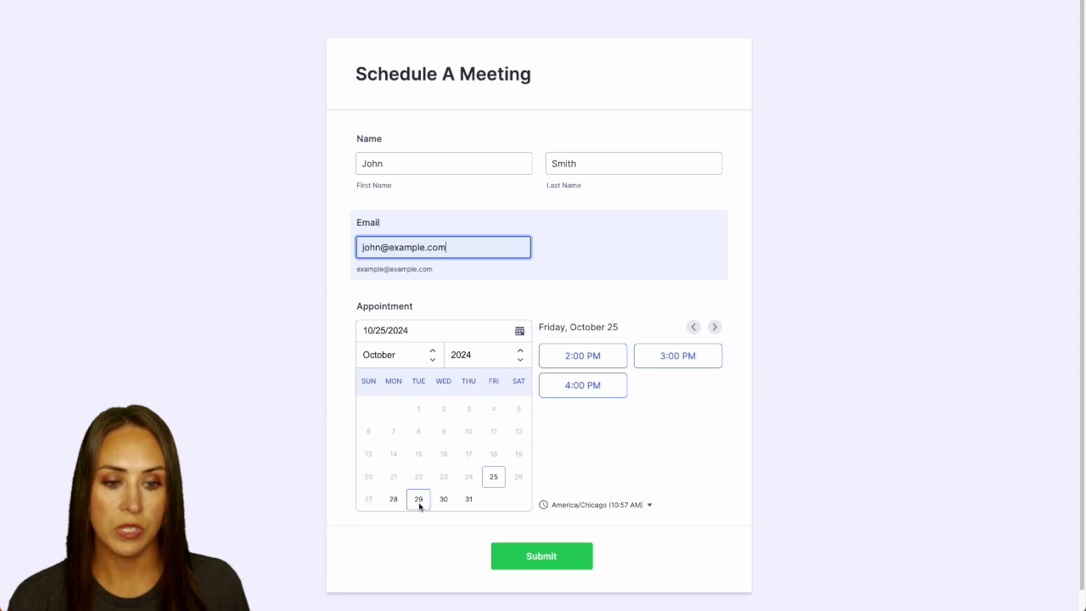
pyautogui.click(418, 500)
pyautogui.click(689, 387)
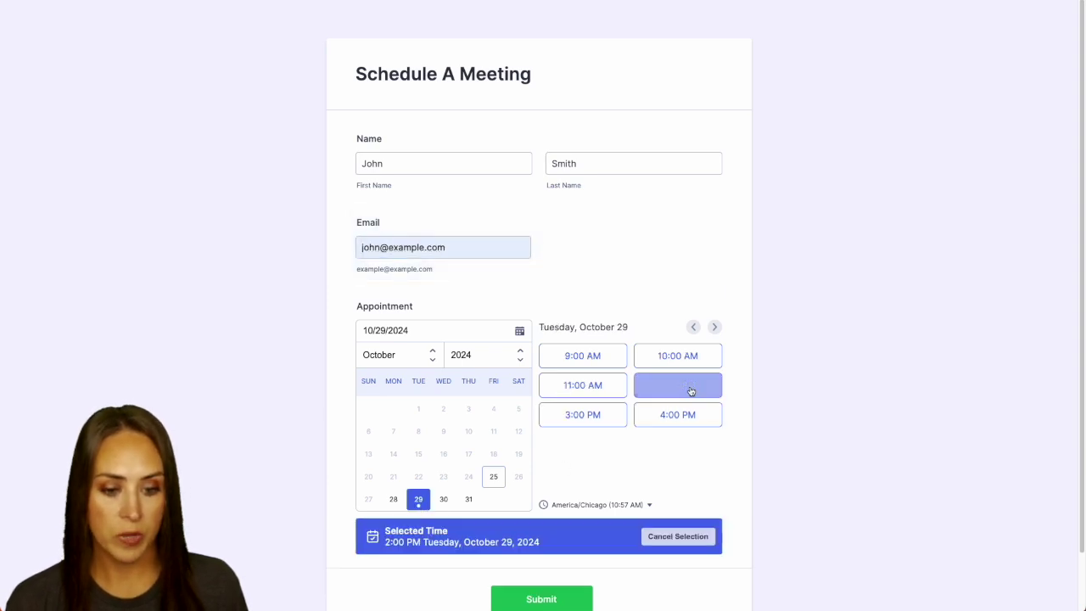
pyautogui.click(531, 587)
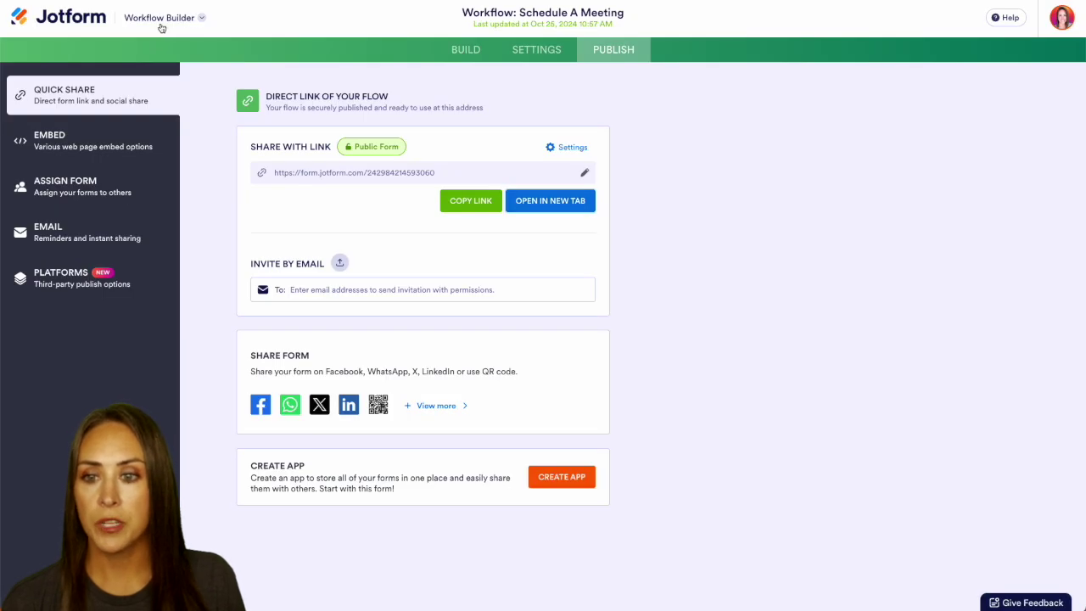
# Approve the newest test submission from the Jotform Inbox.
pyautogui.click(159, 24)
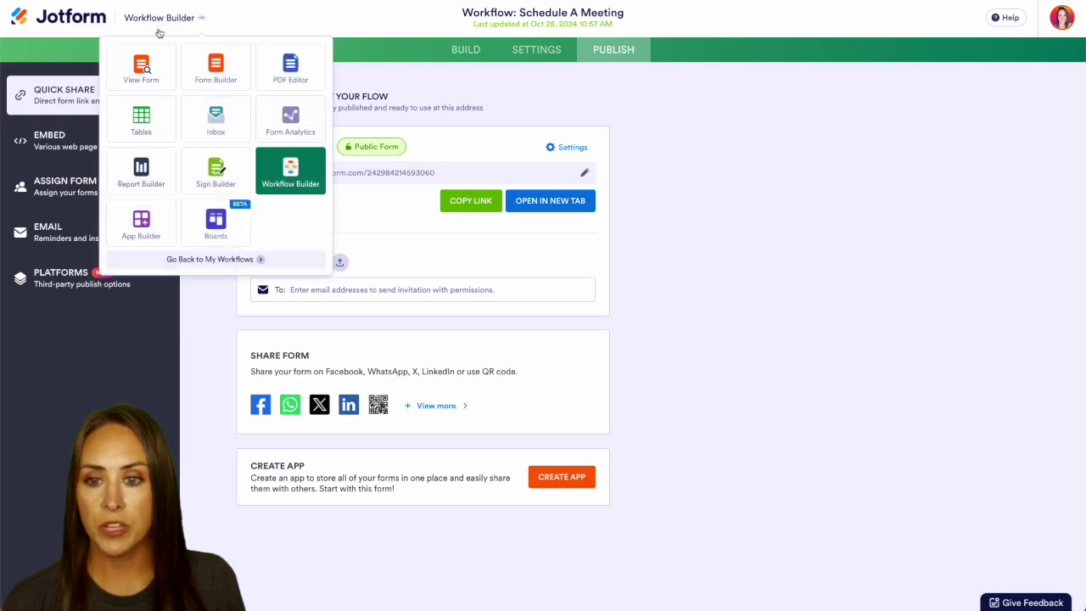
pyautogui.click(219, 135)
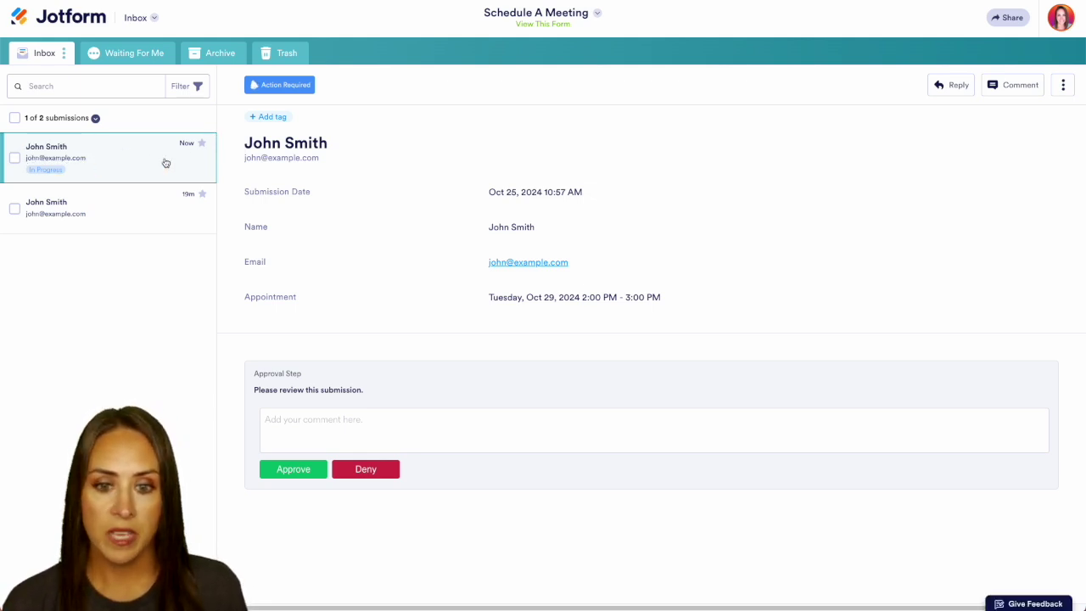
pyautogui.moveTo(65, 158); pyautogui.dragTo(77, 158)
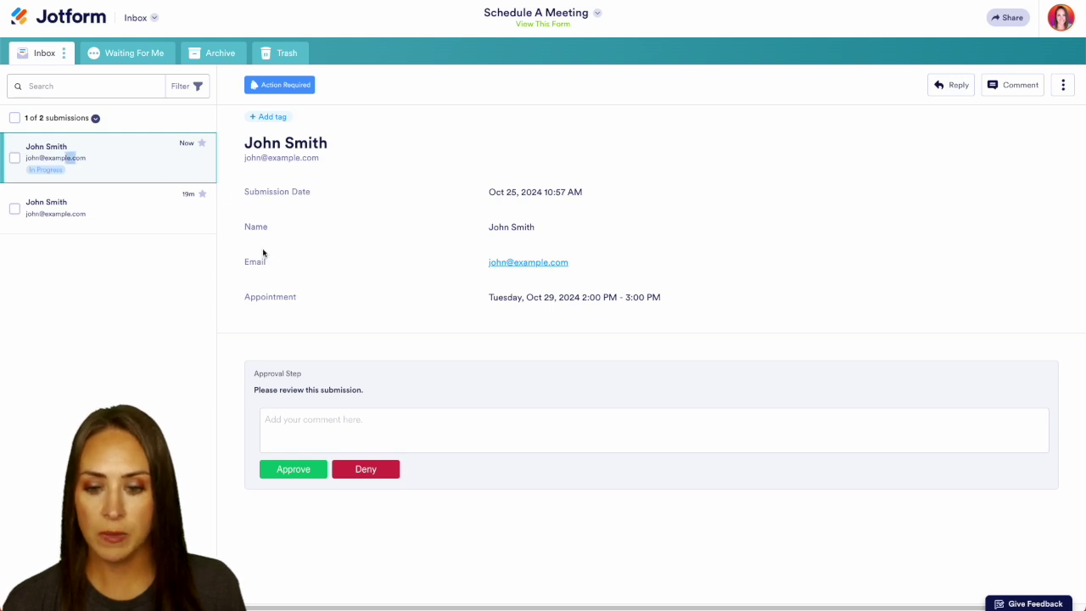
pyautogui.click(293, 469)
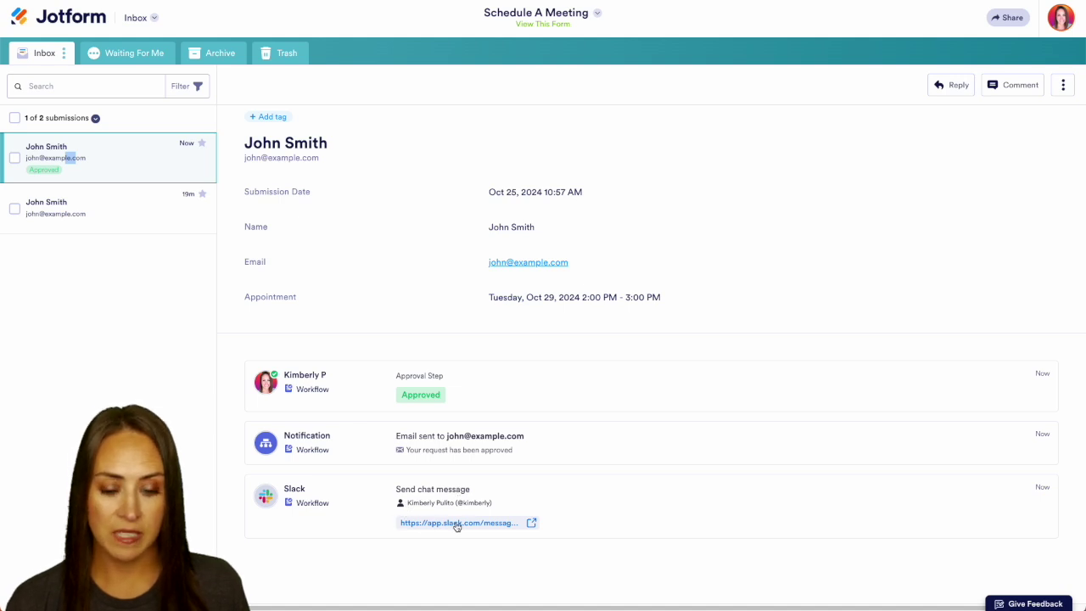
# Open the Slack link to view Jotform's direct message with the Oct 29, 2:00–3:00 PM meeting booking.
pyautogui.click(486, 525)
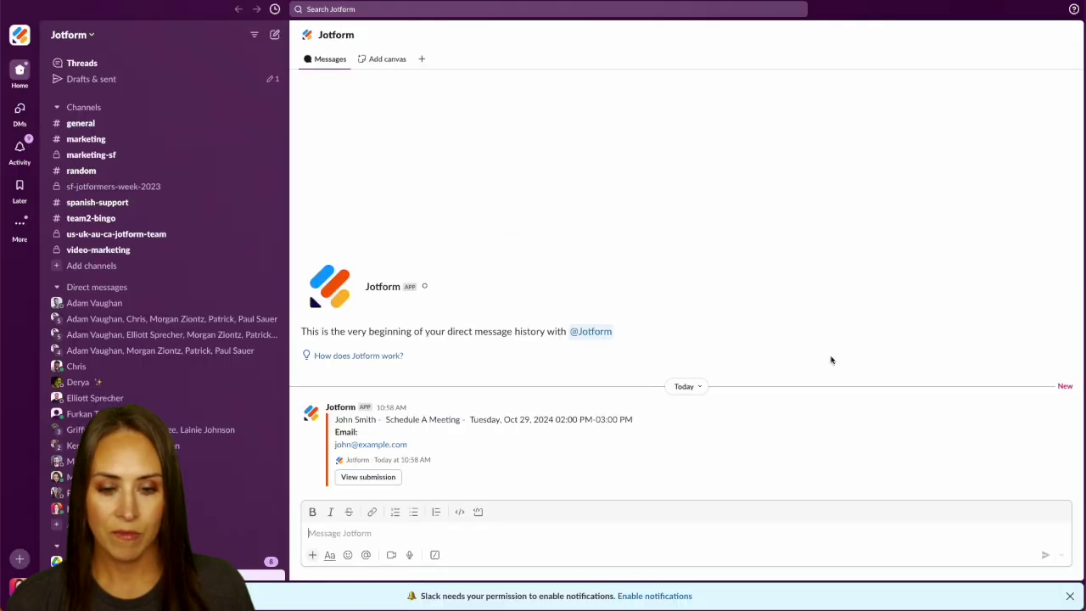